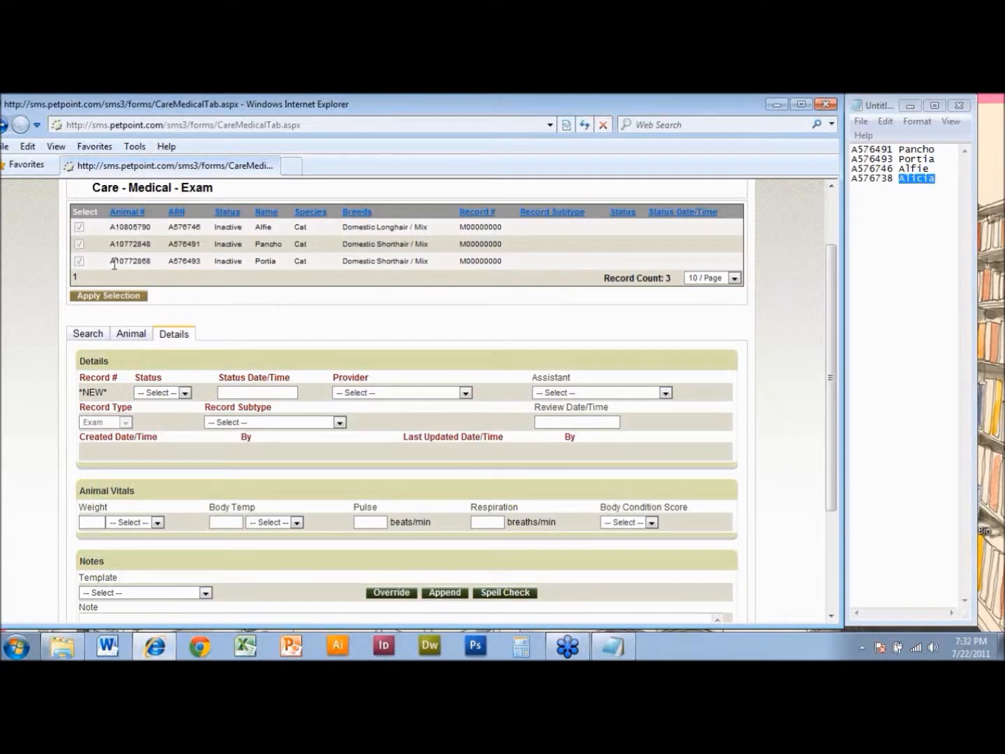
Set the new group exam's status to Completed with Foster as the provider, and submit the exam.
{"action": "left_click", "coordinate": [160, 393]}
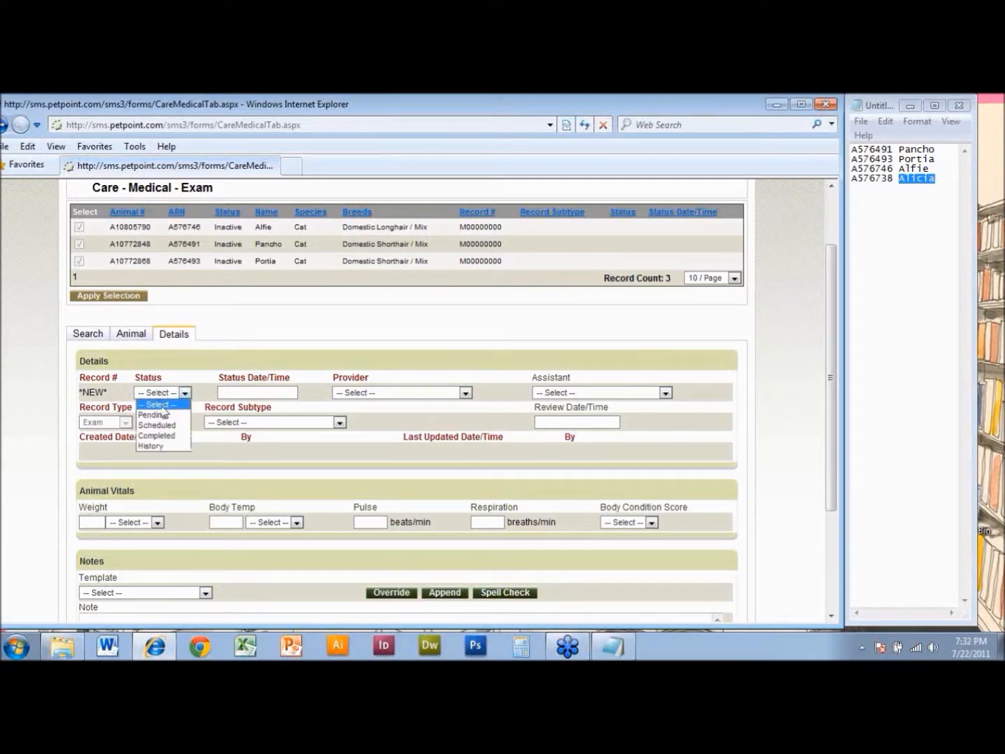
{"action": "left_click", "coordinate": [172, 436]}
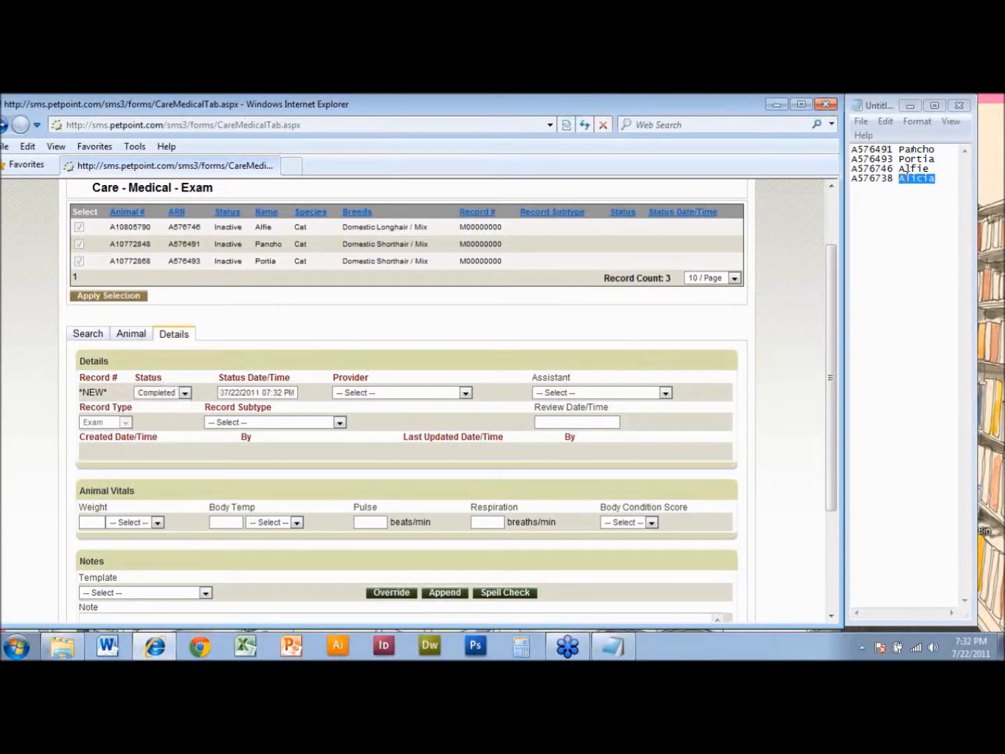
{"action": "left_click", "coordinate": [386, 393]}
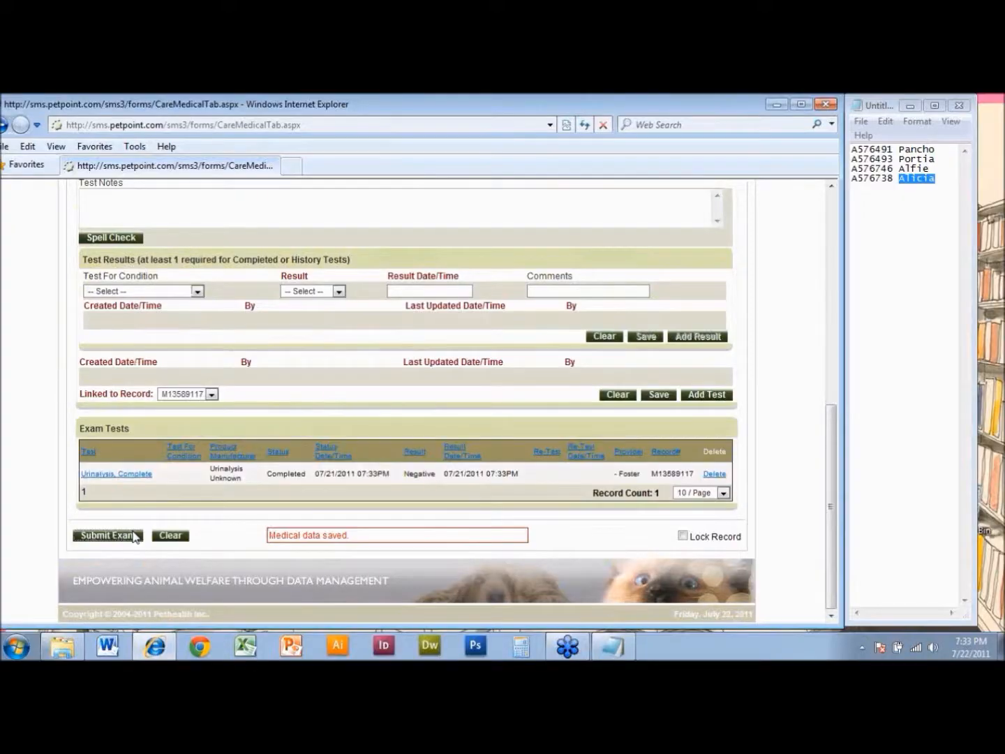
{"action": "left_click", "coordinate": [135, 536]}
Open the details of Portia's completed exam and duplicate that record into a new medical record.
{"action": "left_click_drag", "start_coordinate": [834, 400], "coordinate": [834, 255]}
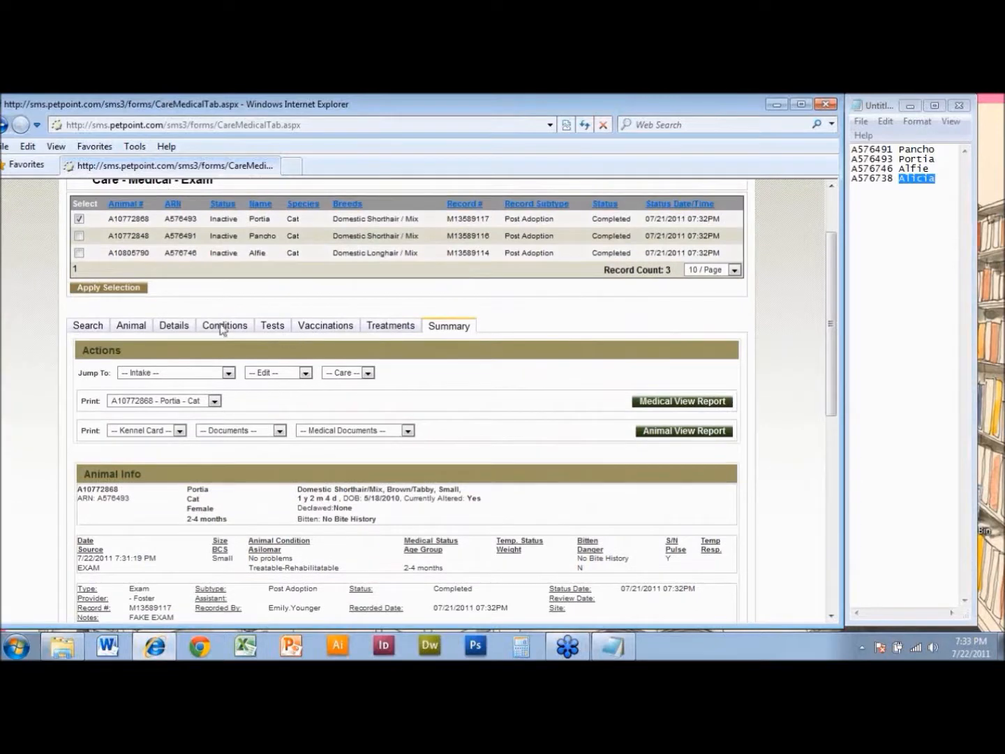
{"action": "left_click", "coordinate": [182, 328]}
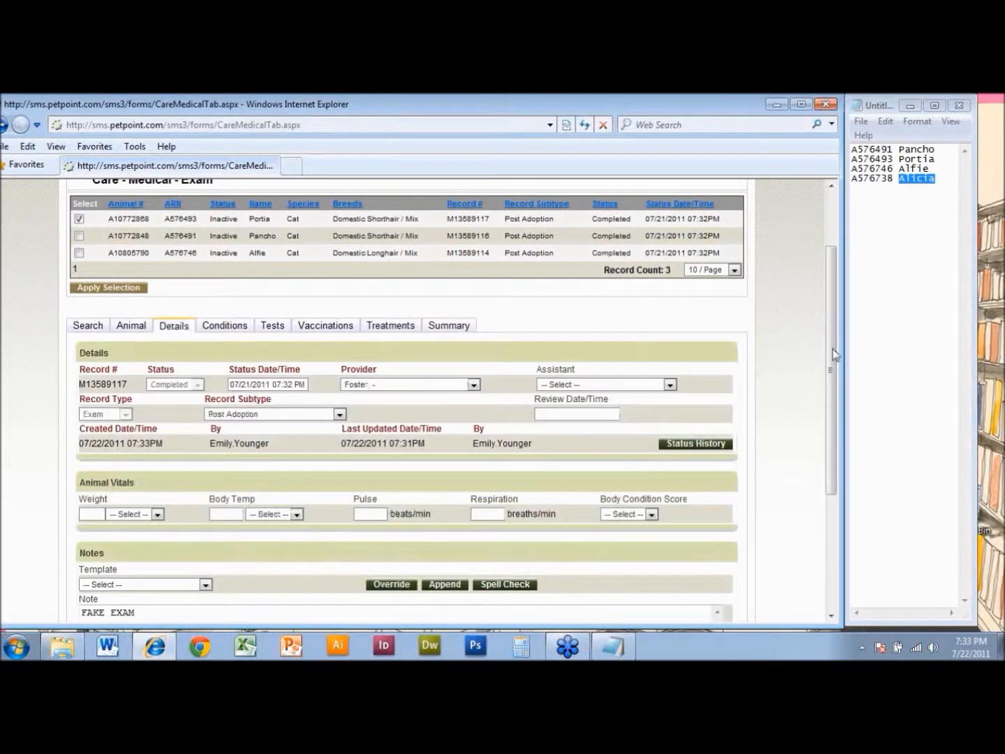
{"action": "left_click_drag", "start_coordinate": [831, 377], "coordinate": [818, 523]}
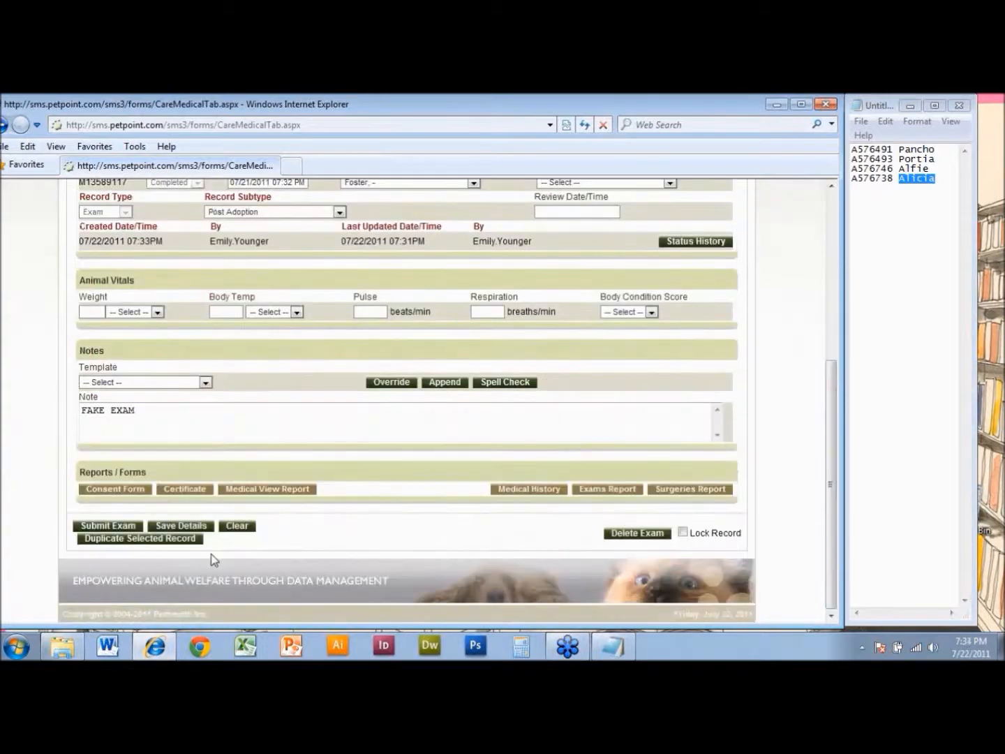
{"action": "left_click", "coordinate": [193, 541]}
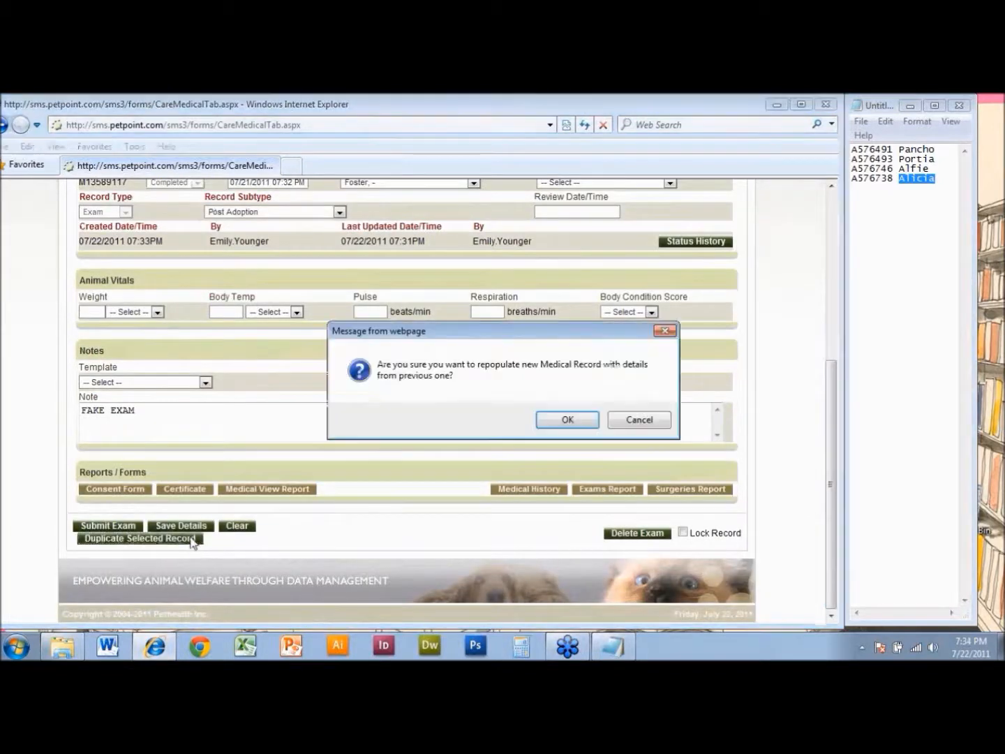
{"action": "left_click", "coordinate": [557, 418]}
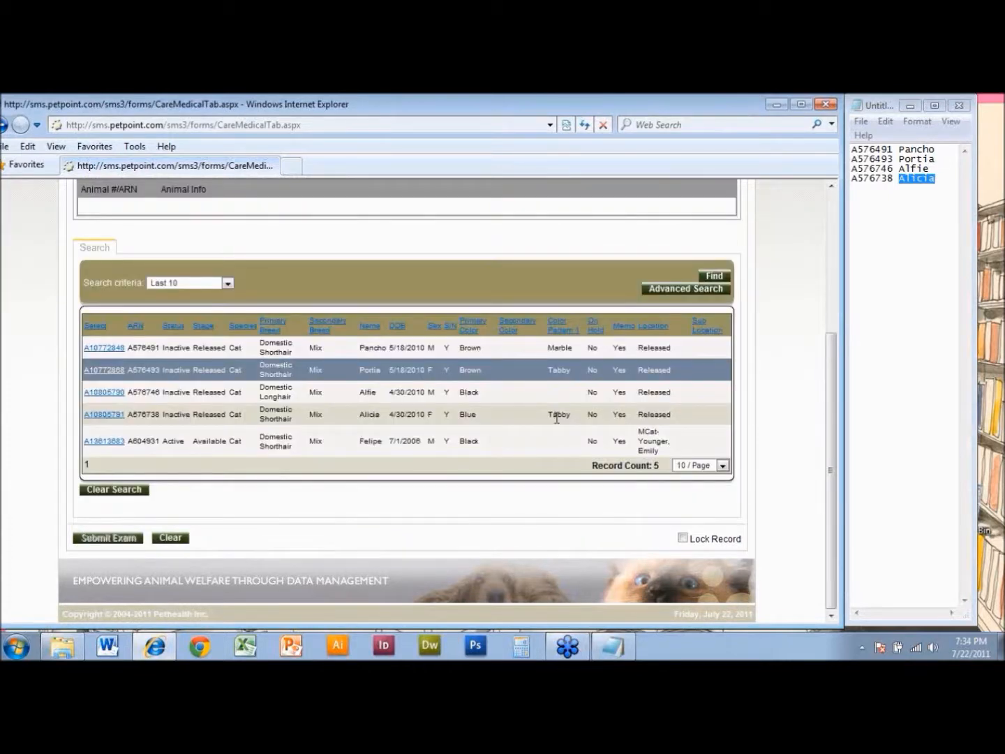
Find the cat Alicia by Reference # (ARN), using A576738 copied from the open text note.
{"action": "left_click", "coordinate": [188, 284]}
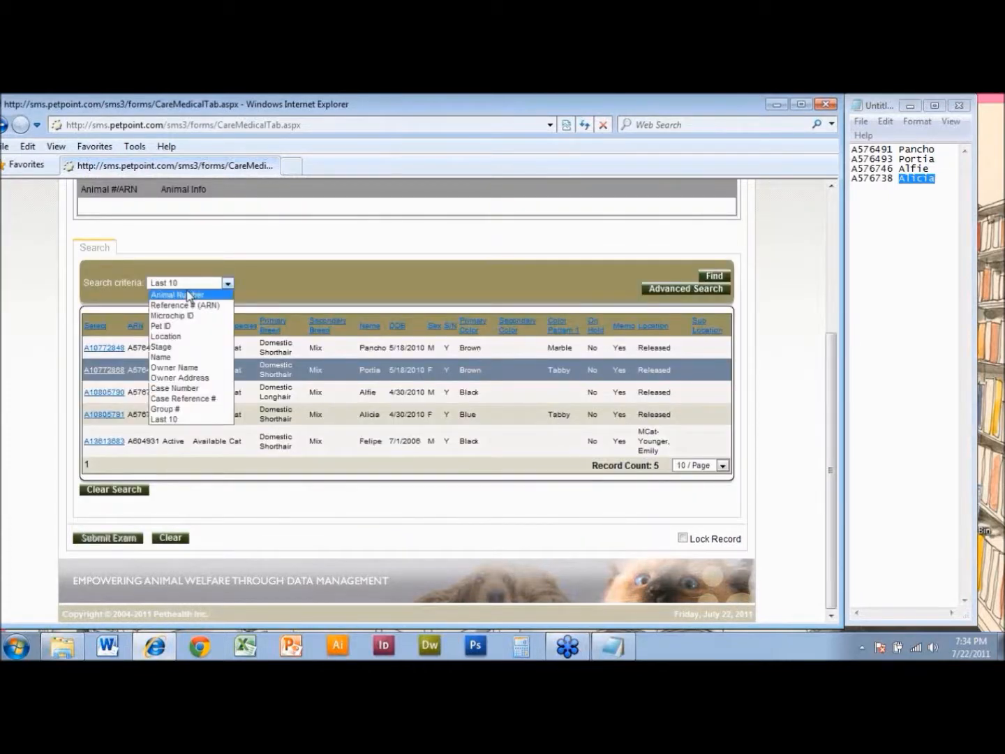
{"action": "left_click", "coordinate": [189, 307]}
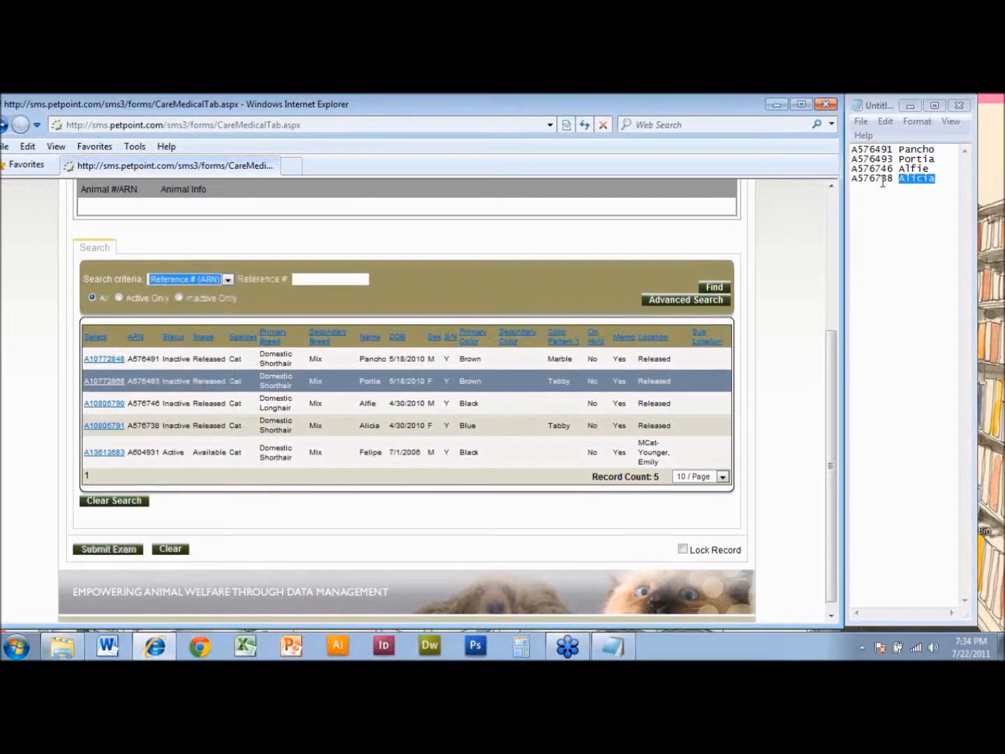
{"action": "left_click", "coordinate": [882, 182]}
{"action": "double_click", "coordinate": [882, 181]}
{"action": "key", "text": "ctrl+c"}
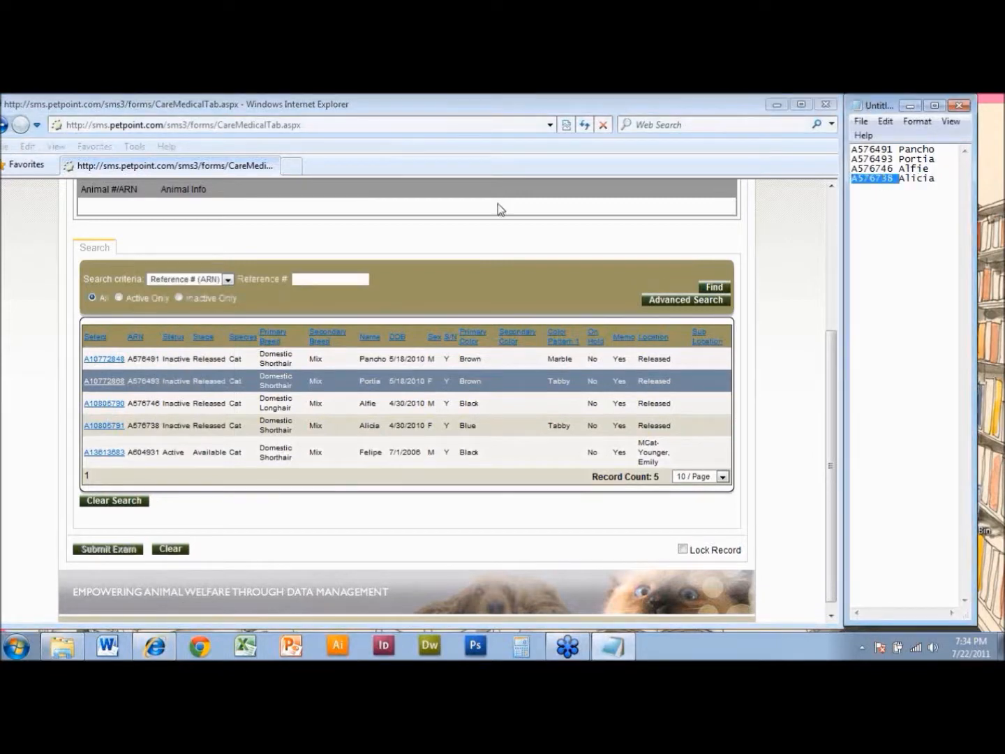
{"action": "left_click", "coordinate": [319, 279]}
{"action": "key", "text": "ctrl+v"}
{"action": "key", "text": "Return"}
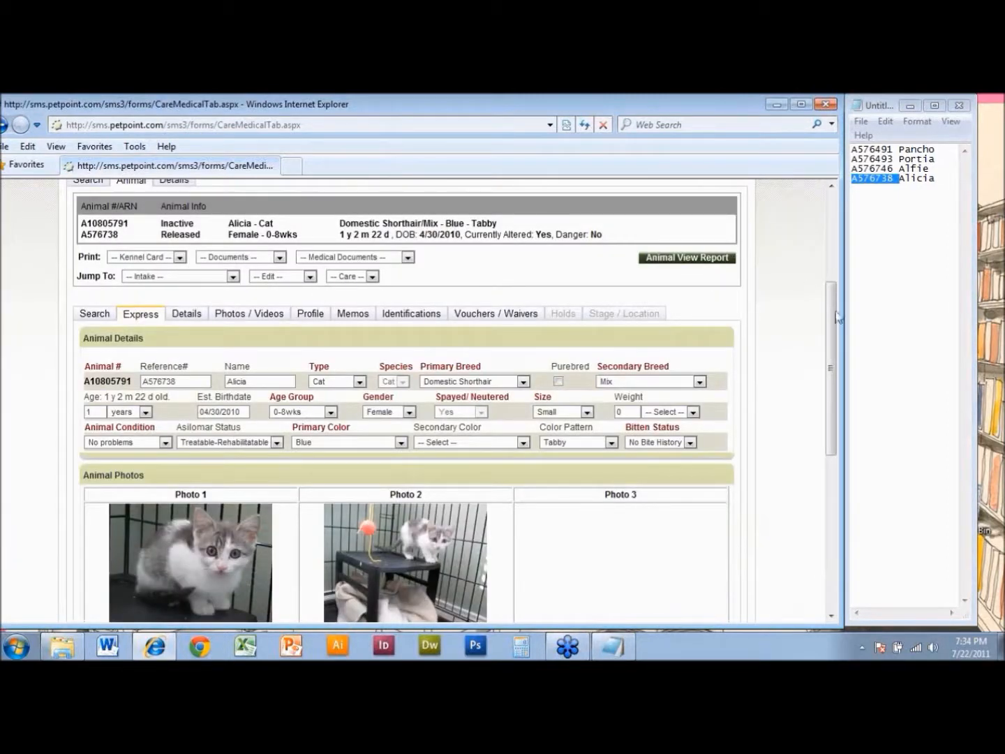
Remove Portia from the exam's animal list, keeping only Alicia.
{"action": "left_click_drag", "start_coordinate": [838, 317], "coordinate": [833, 229]}
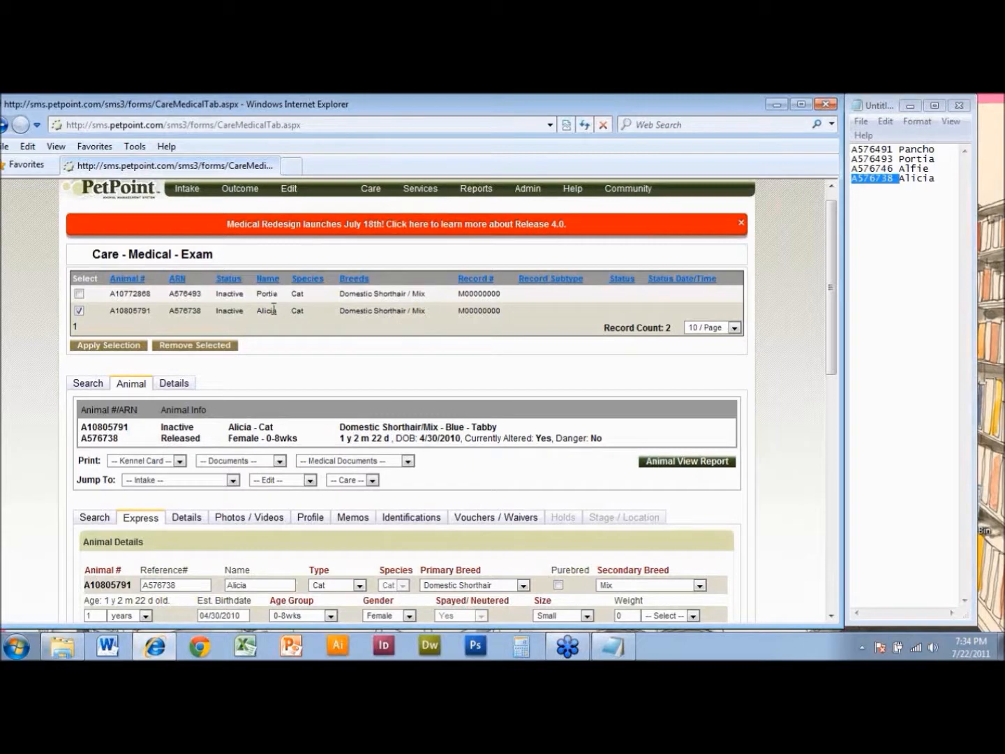
{"action": "left_click", "coordinate": [79, 310]}
{"action": "left_click", "coordinate": [79, 310]}
{"action": "left_click", "coordinate": [79, 294]}
{"action": "left_click", "coordinate": [182, 347]}
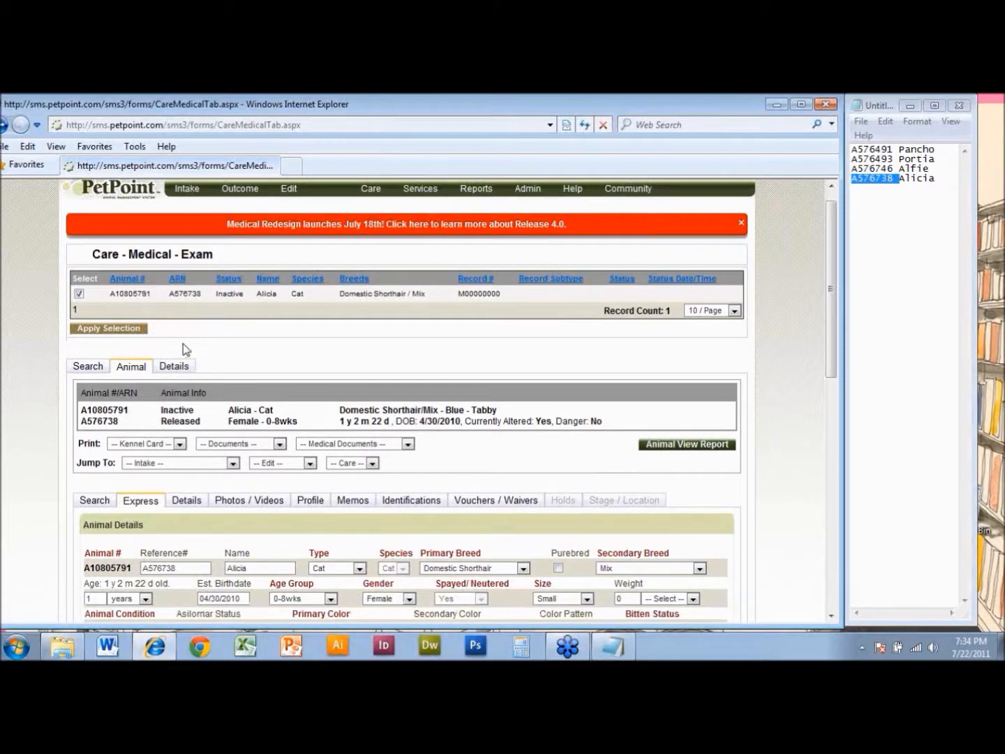
Save the duplicated exam details for Alicia and submit the exam.
{"action": "left_click", "coordinate": [174, 368]}
{"action": "left_click_drag", "start_coordinate": [831, 347], "coordinate": [827, 408]}
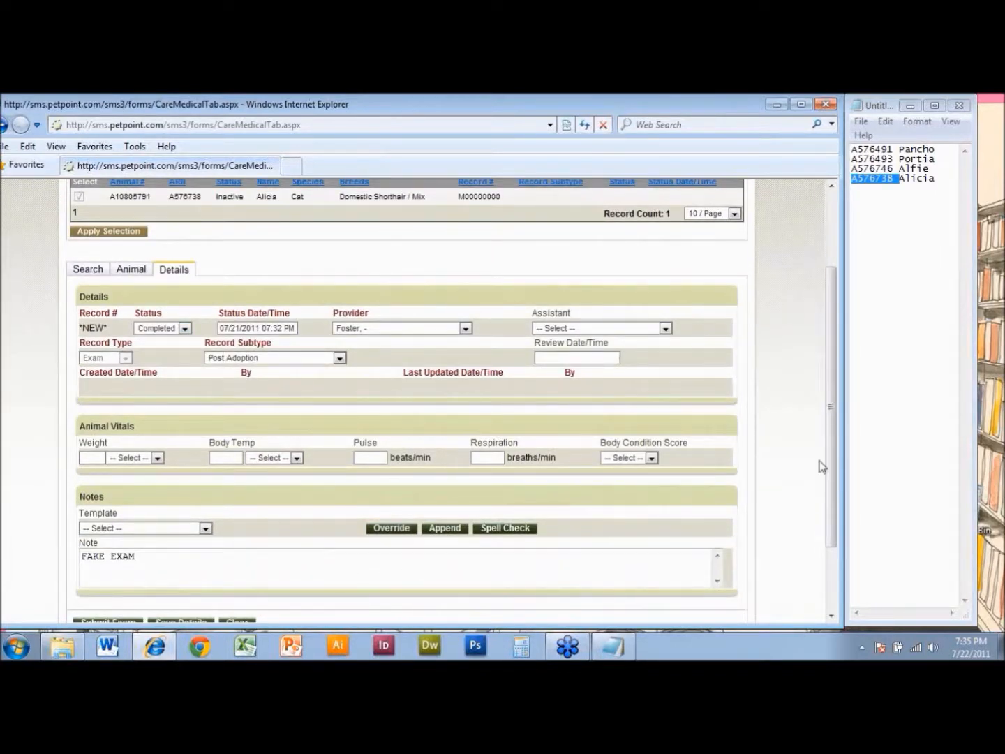
{"action": "left_click_drag", "start_coordinate": [827, 466], "coordinate": [832, 497]}
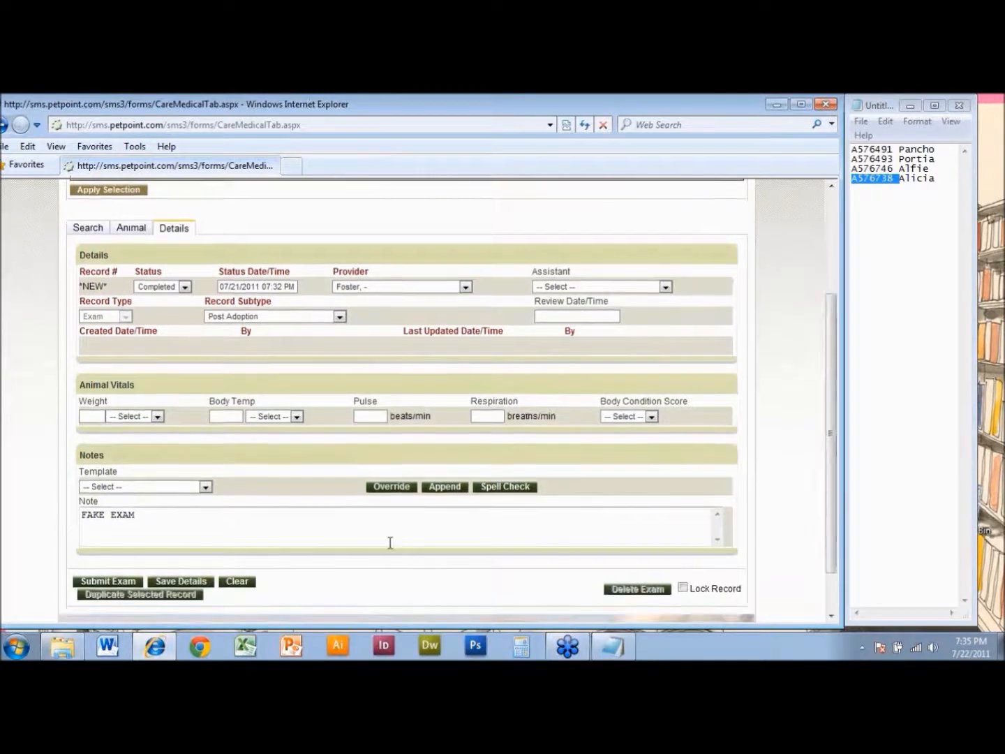
{"action": "left_click", "coordinate": [195, 583]}
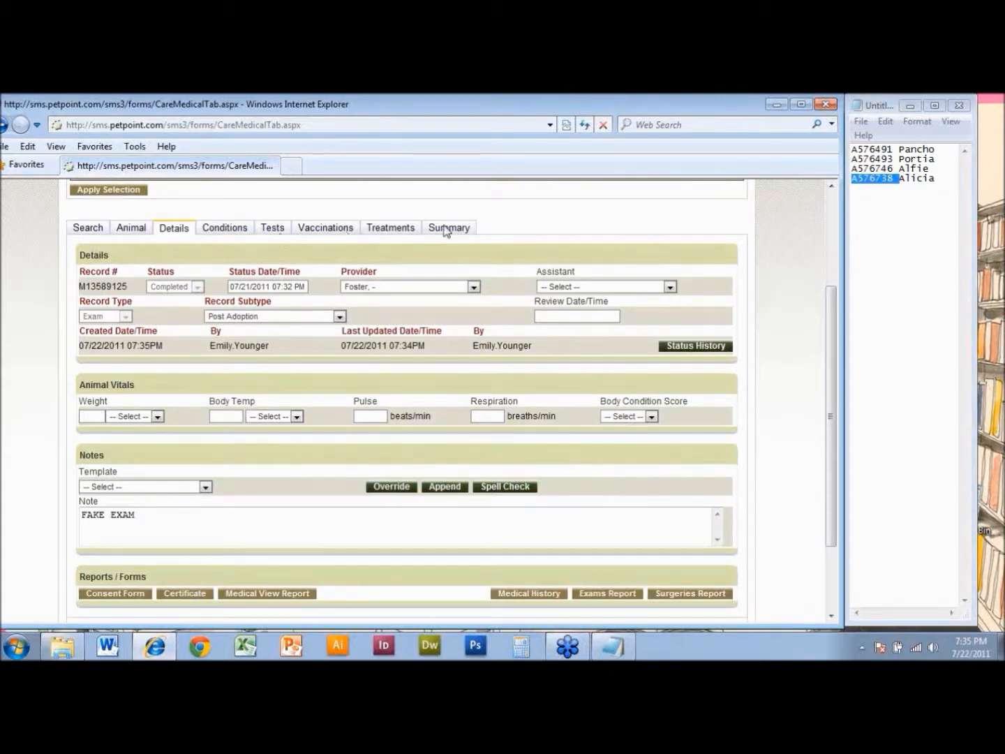
{"action": "left_click", "coordinate": [251, 539]}
{"action": "scroll", "coordinate": [822, 551], "scroll_direction": "down", "scroll_amount": 3}
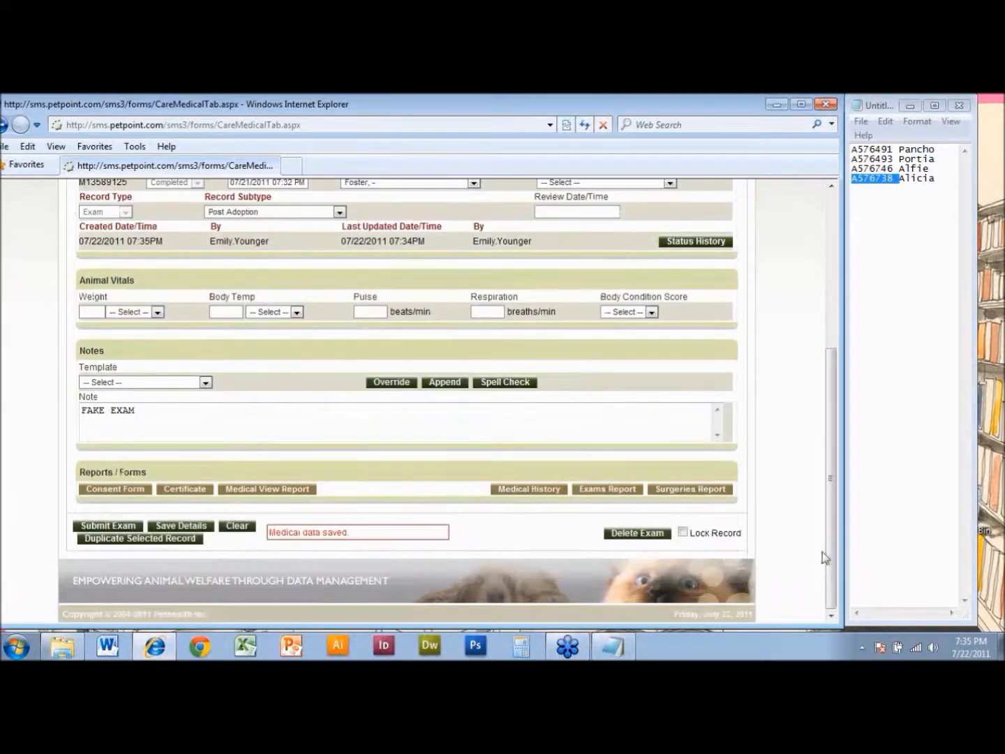
{"action": "left_click", "coordinate": [126, 529]}
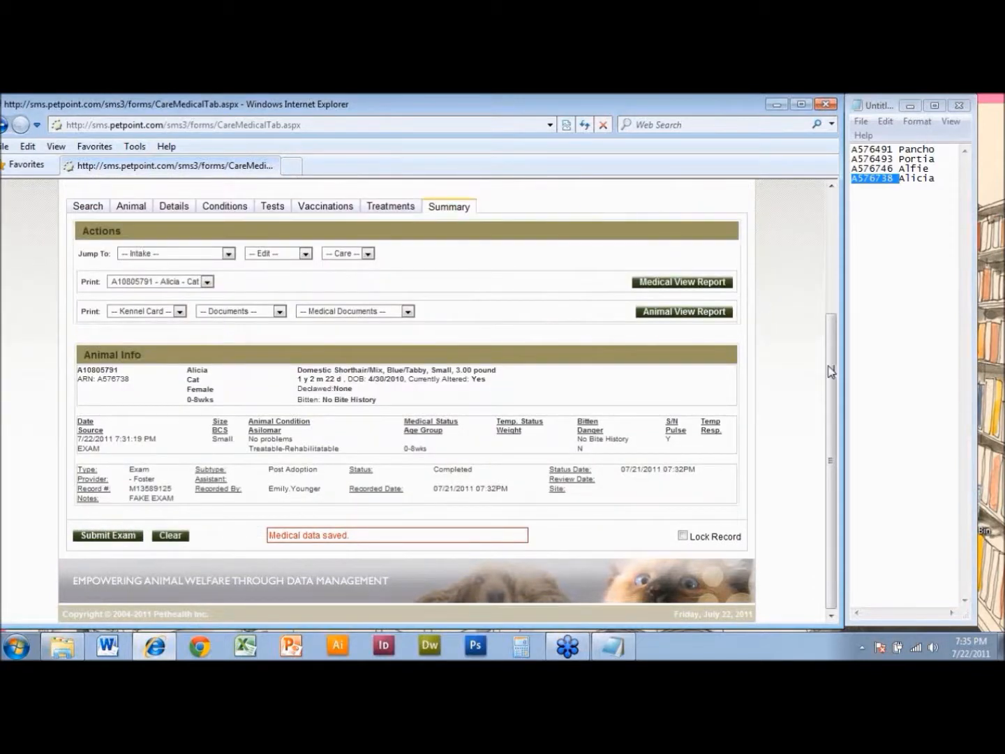
Open Alicia's Medical View Report, examine its tests and exams sections, and close the report.
{"action": "scroll", "coordinate": [830, 371], "scroll_direction": "up", "scroll_amount": 3}
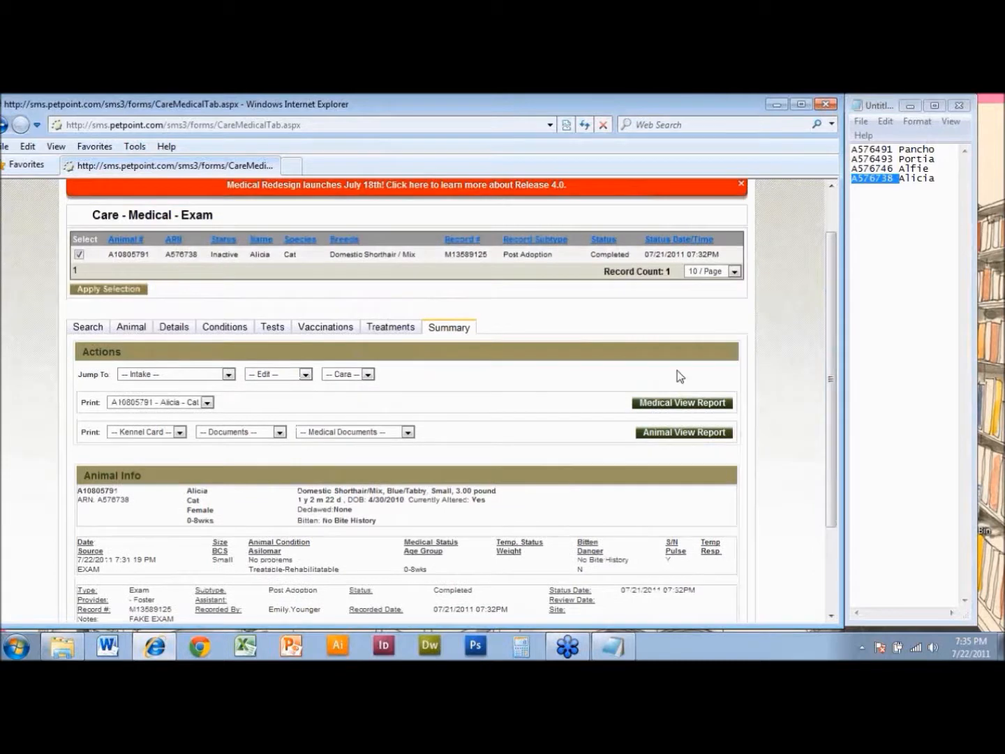
{"action": "left_click", "coordinate": [674, 403]}
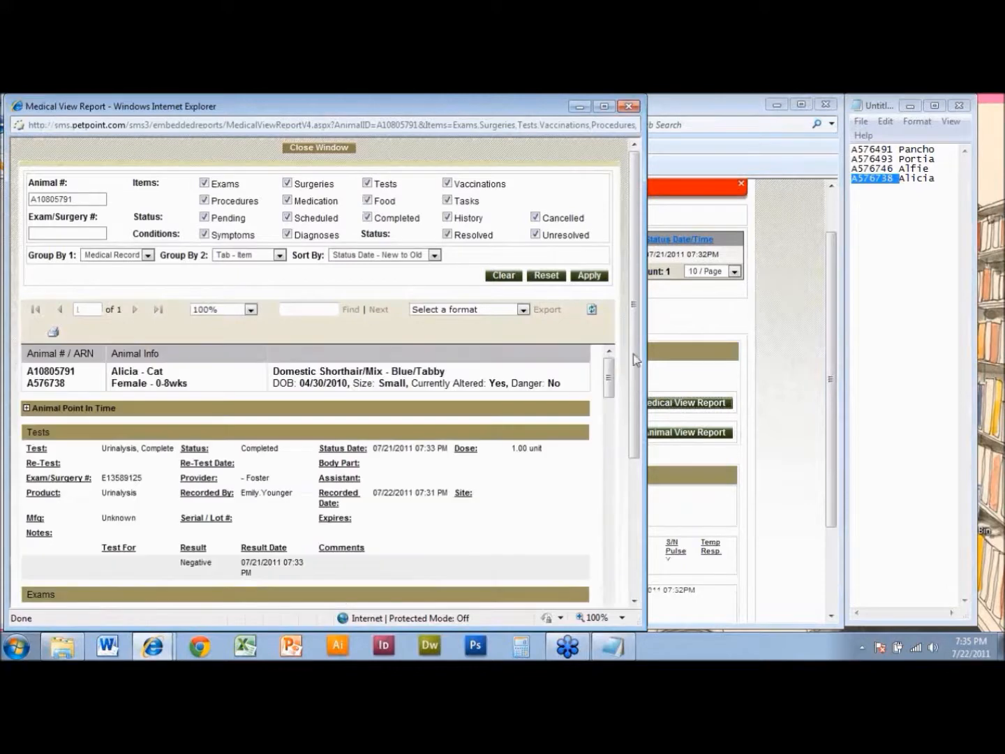
{"action": "left_click_drag", "start_coordinate": [635, 359], "coordinate": [630, 471]}
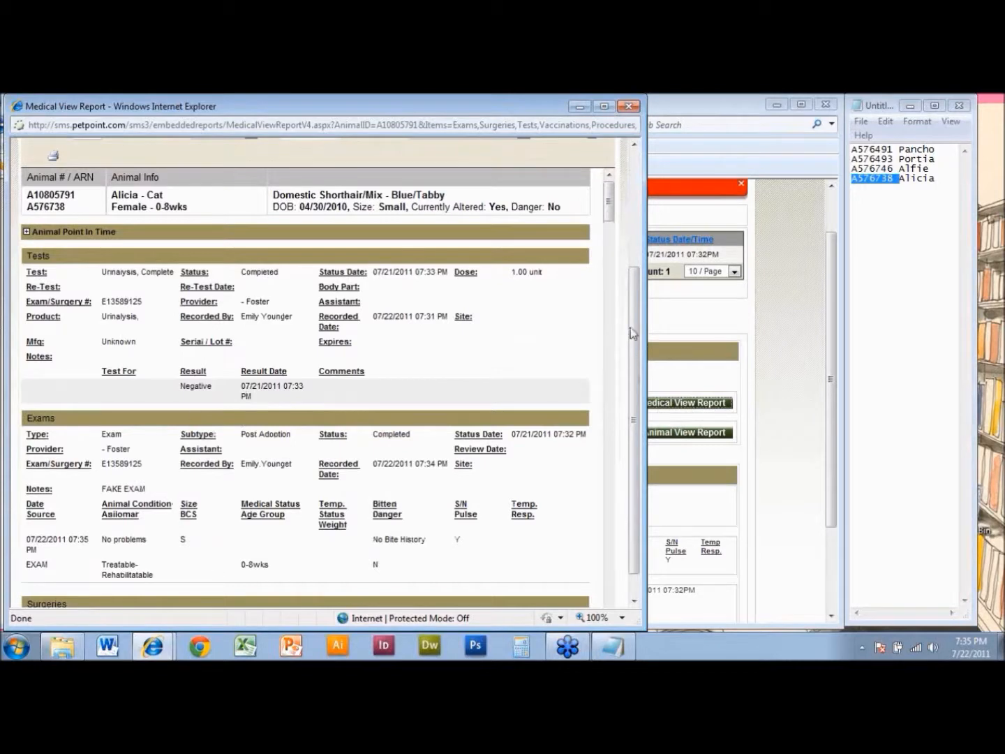
{"action": "scroll", "coordinate": [630, 339], "scroll_direction": "down", "scroll_amount": 1}
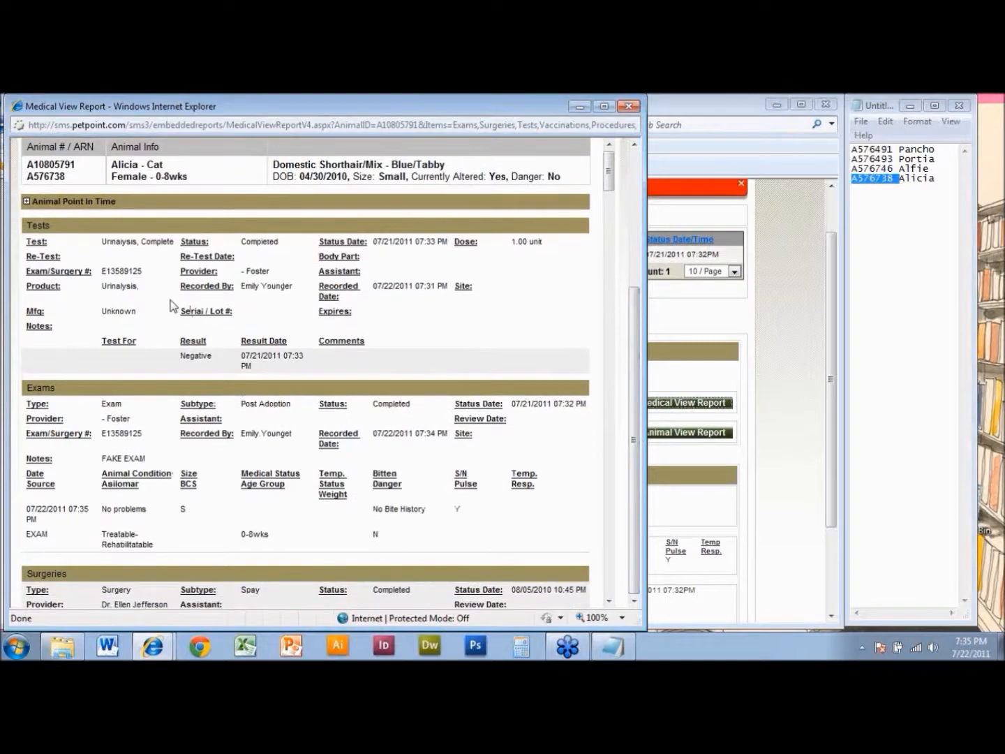
{"action": "left_click", "coordinate": [628, 106]}
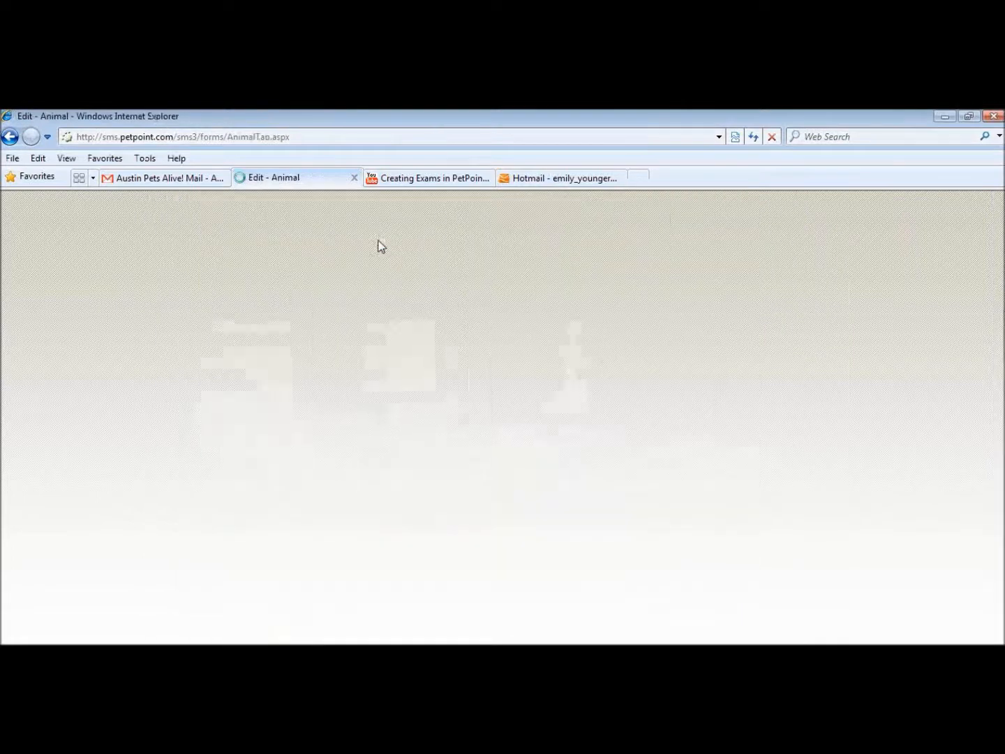
Search the animal records by name for "momo".
{"action": "mouse_move", "coordinate": [469, 229]}
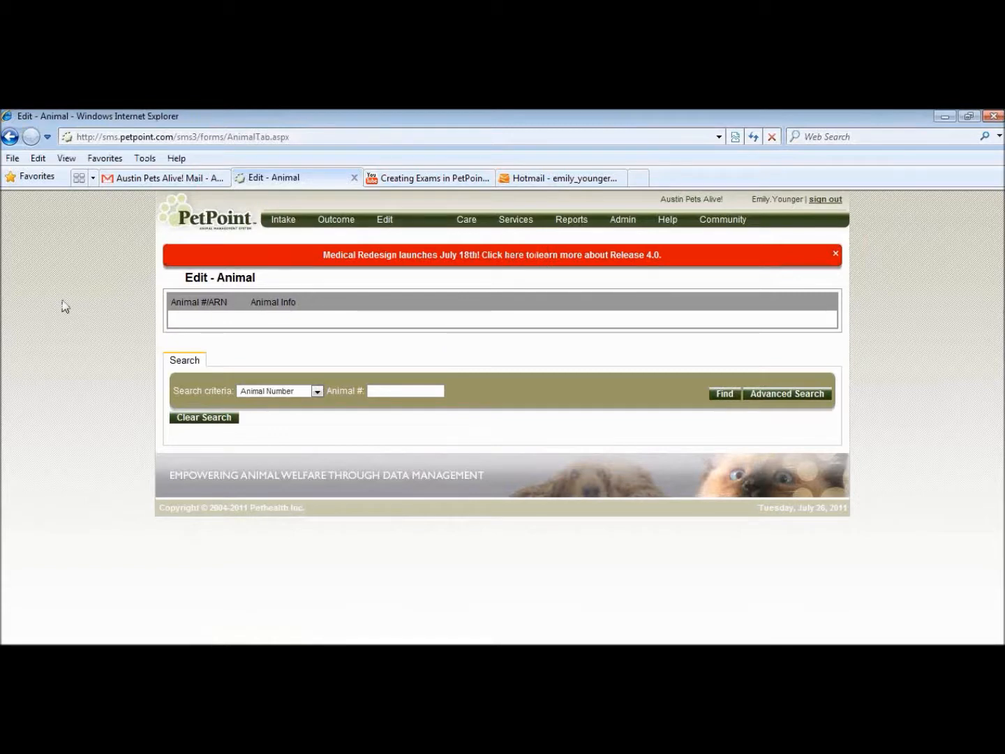
{"action": "left_click", "coordinate": [258, 394]}
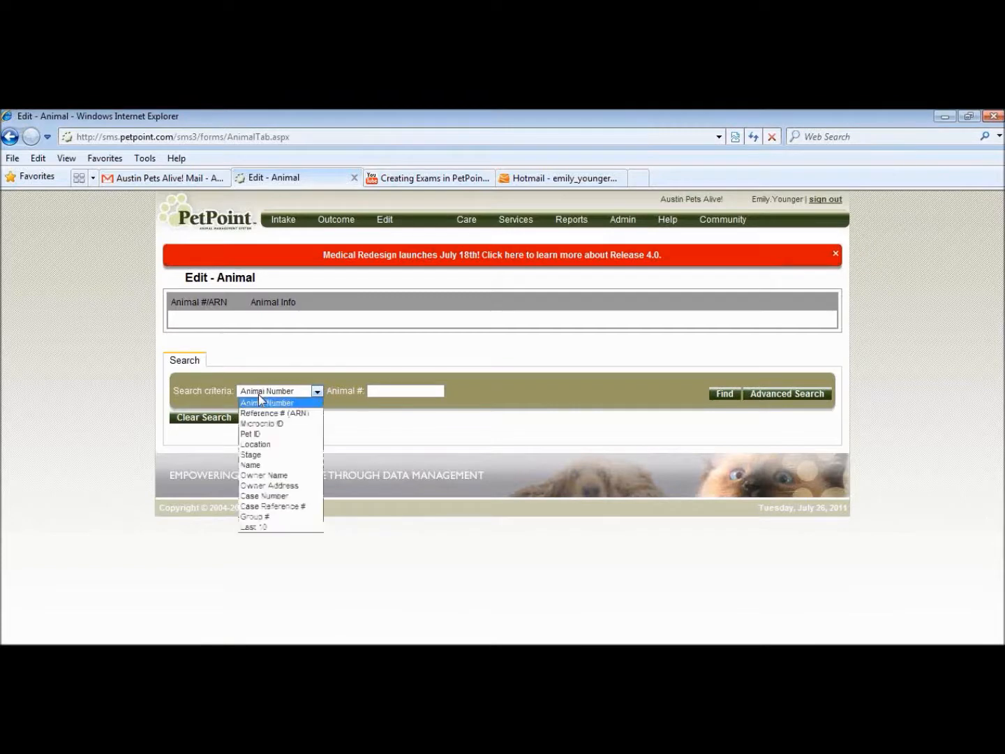
{"action": "left_click", "coordinate": [271, 465]}
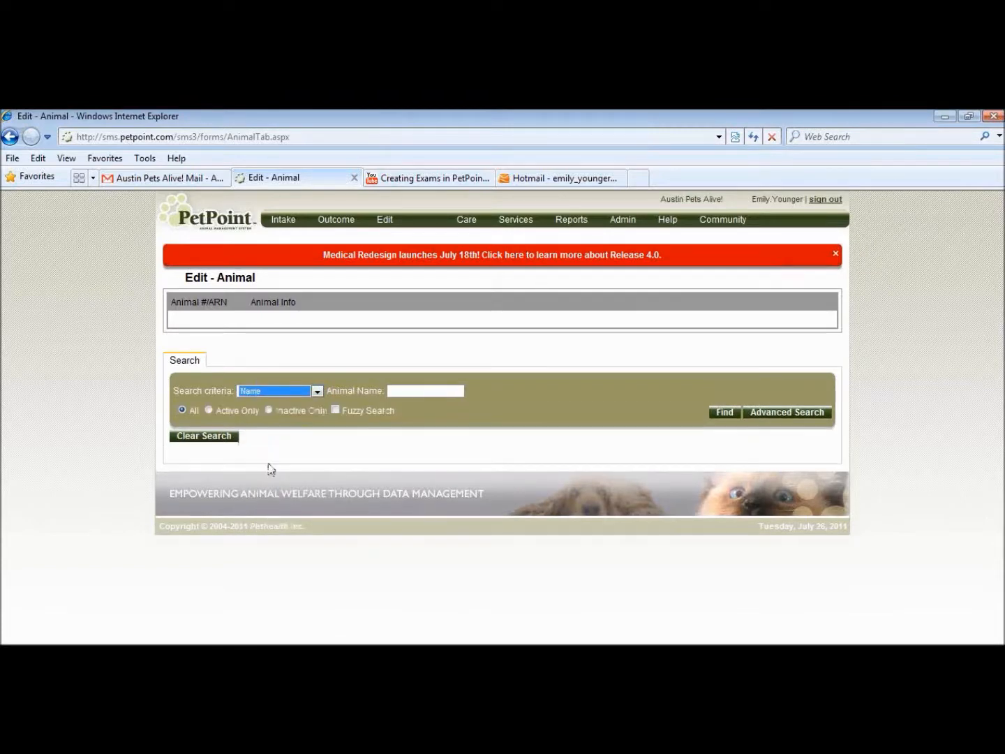
{"action": "left_click", "coordinate": [444, 389]}
{"action": "key", "text": "Return"}
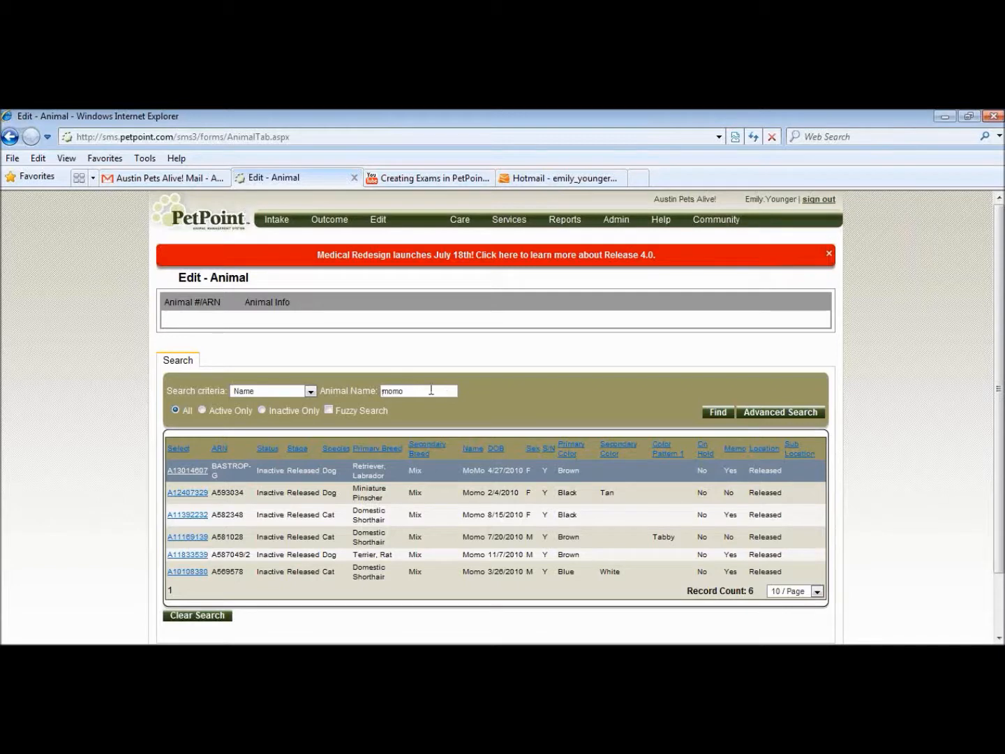
Open the record of Momo, the female black domestic shorthair cat with animal number A11392232.
{"action": "mouse_move", "coordinate": [455, 210]}
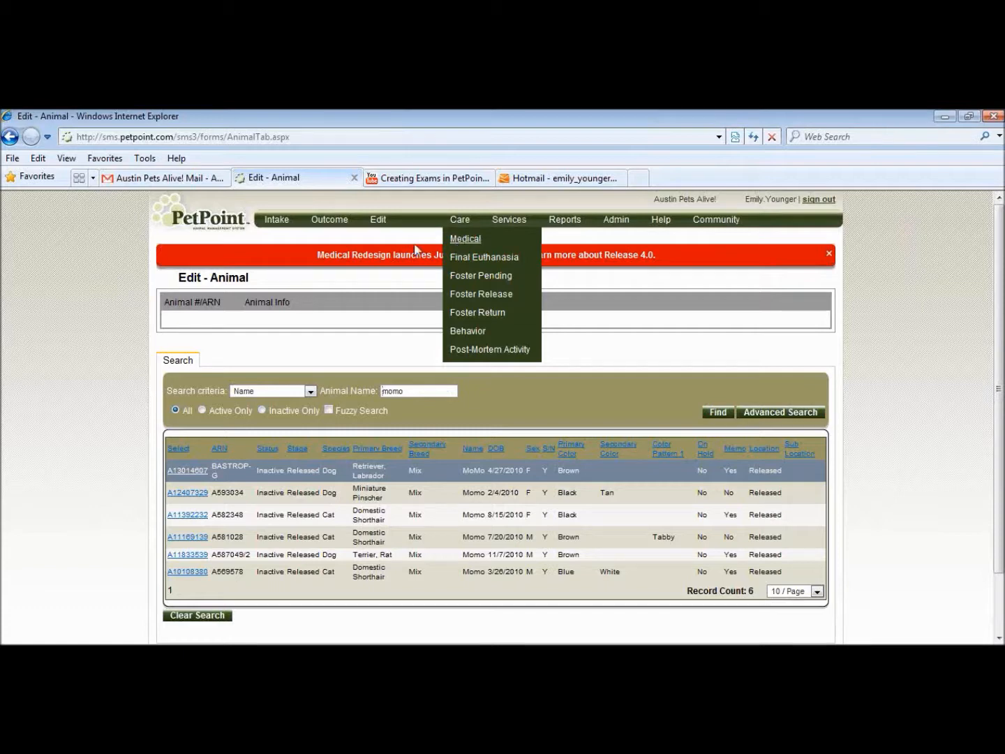
{"action": "mouse_move", "coordinate": [379, 223]}
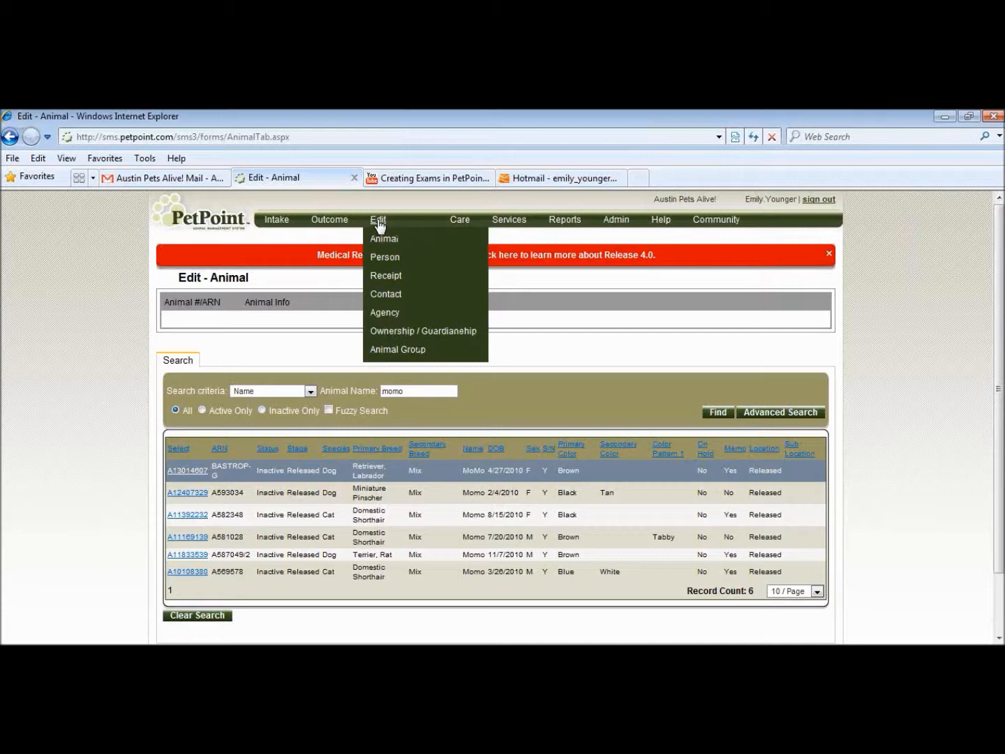
{"action": "left_click", "coordinate": [380, 243]}
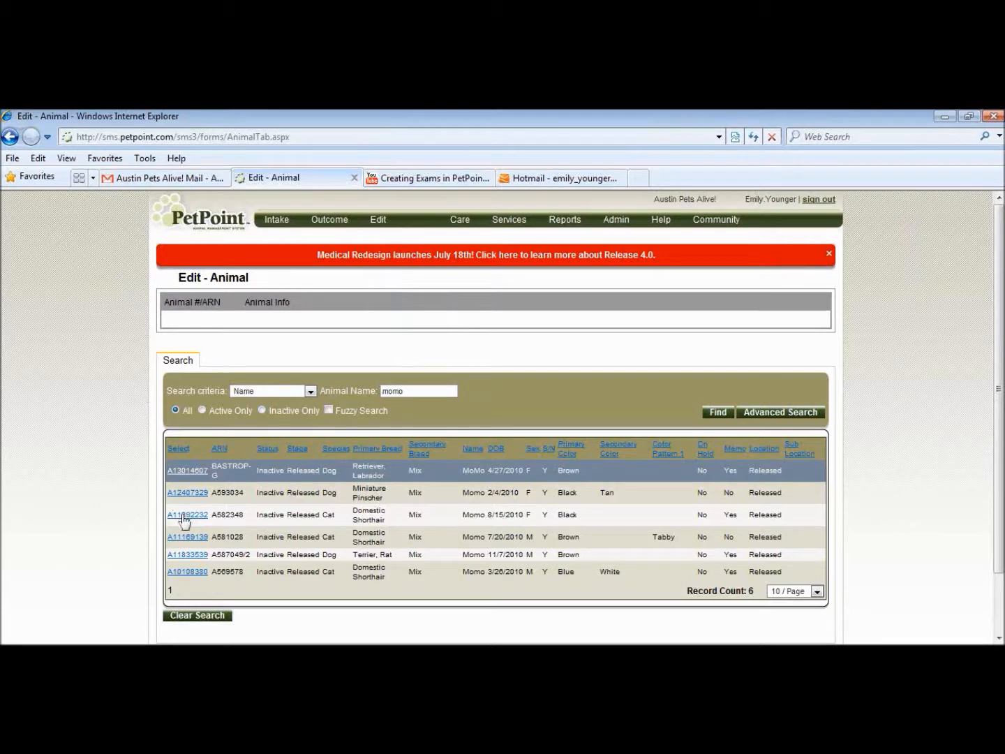
{"action": "left_click", "coordinate": [183, 520]}
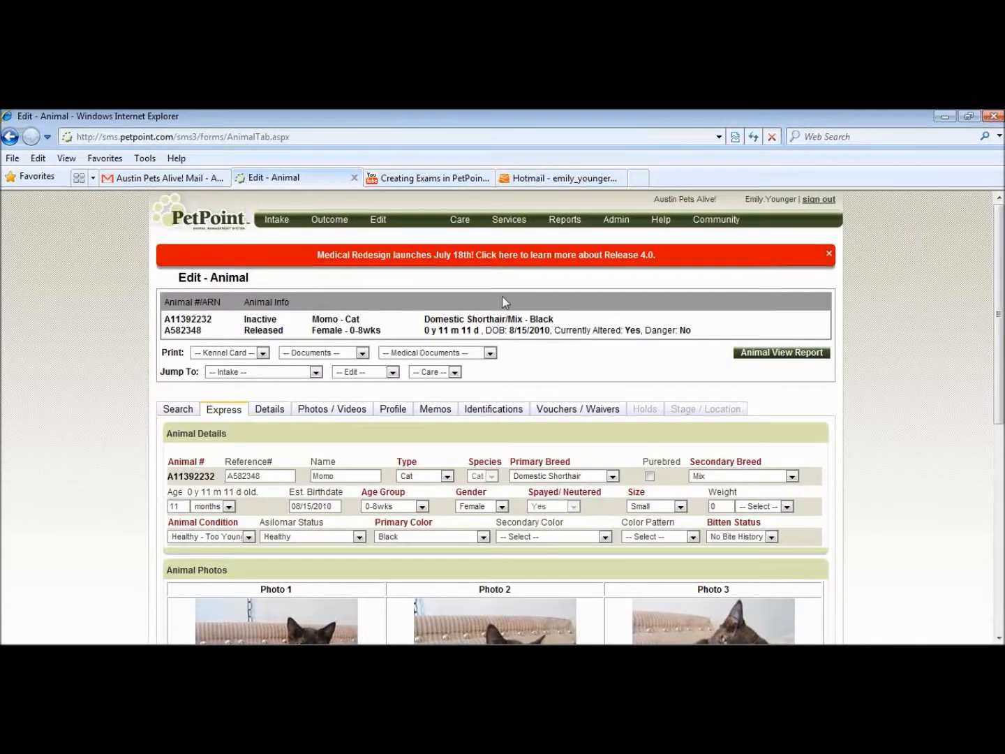
Go to Momo's medical care records and show the second page of the list.
{"action": "left_click", "coordinate": [454, 372]}
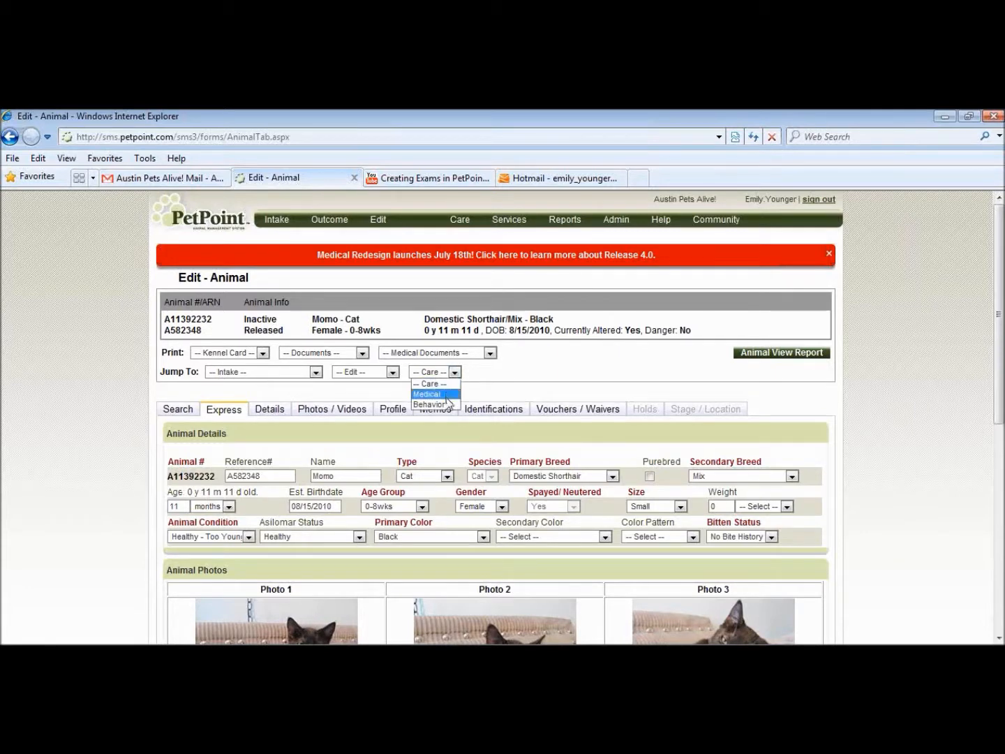
{"action": "left_click", "coordinate": [430, 395]}
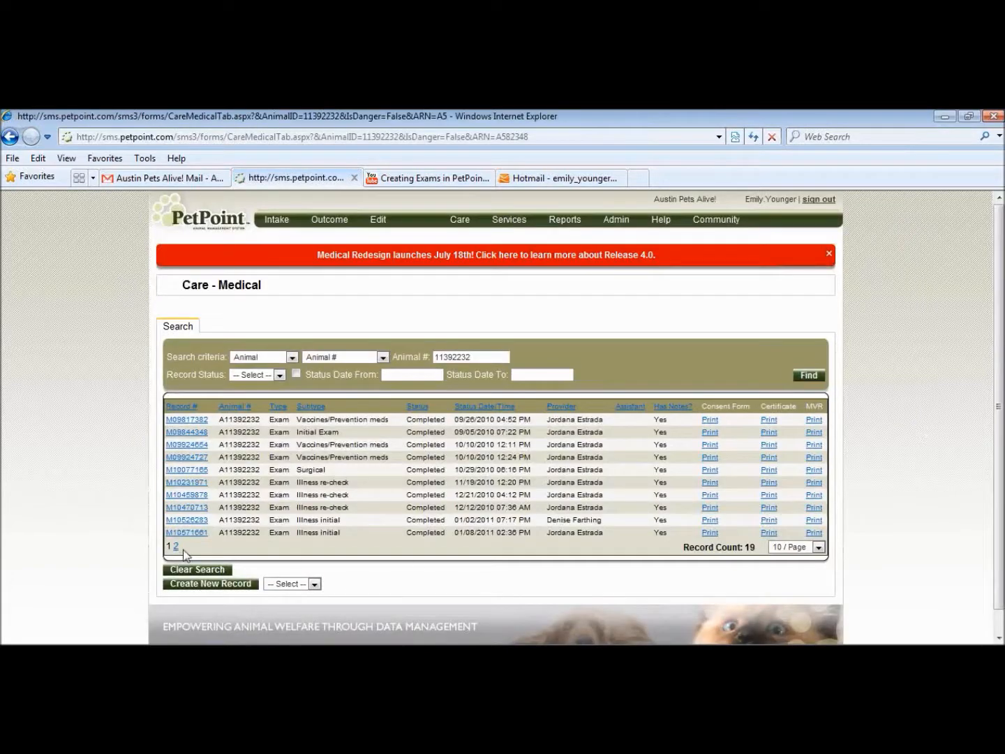
{"action": "left_click", "coordinate": [176, 547]}
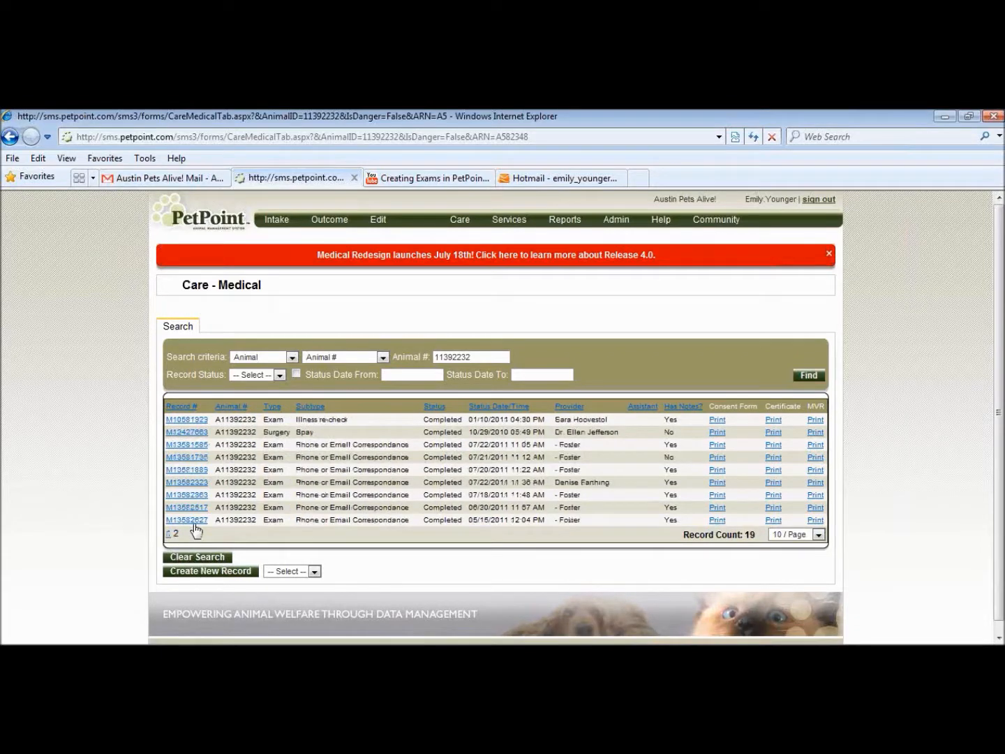
Open Momo's completed Phone or Email Correspondence exam dated 05/15/2011 12:04 PM, review its details and note, and save the details.
{"action": "left_click", "coordinate": [194, 520]}
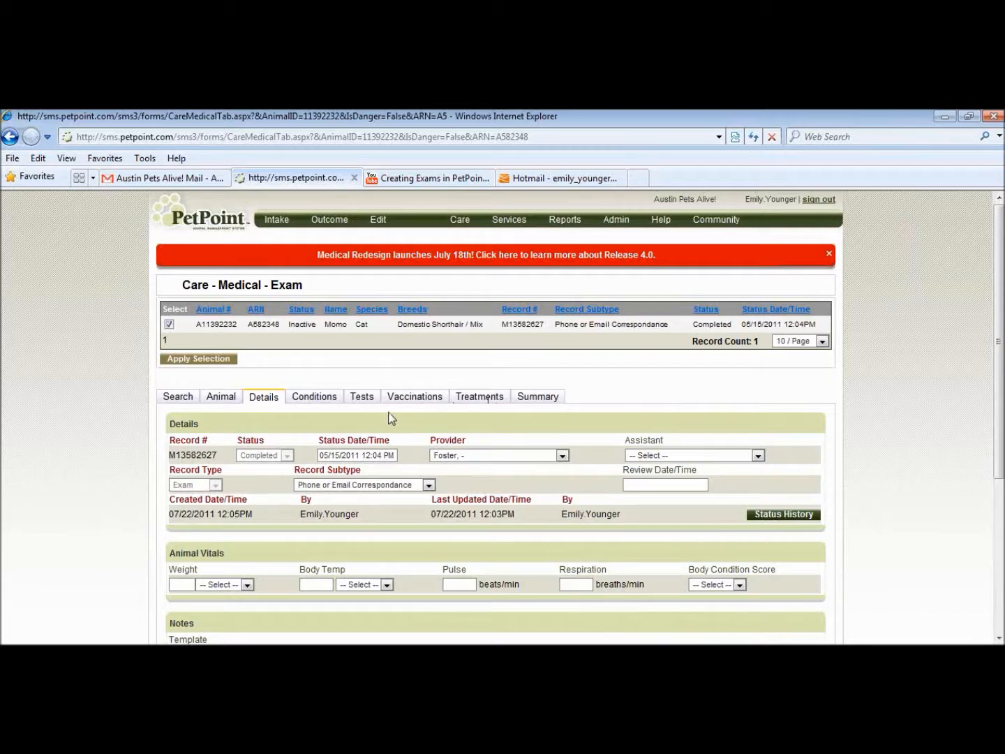
{"action": "left_click", "coordinate": [178, 397]}
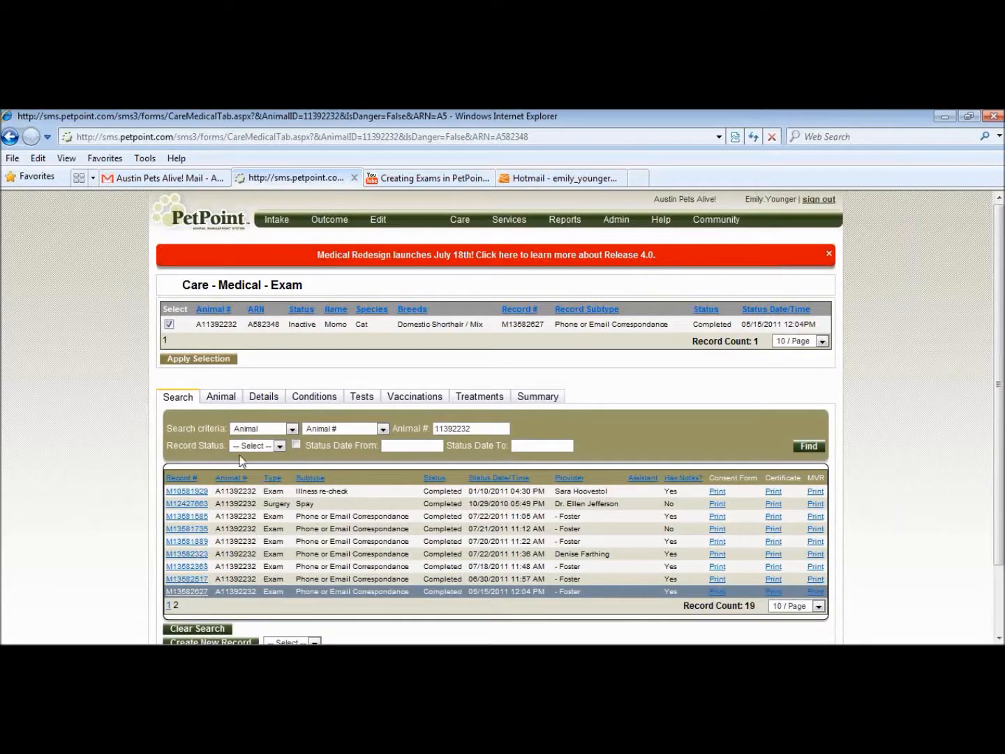
{"action": "left_click", "coordinate": [262, 396]}
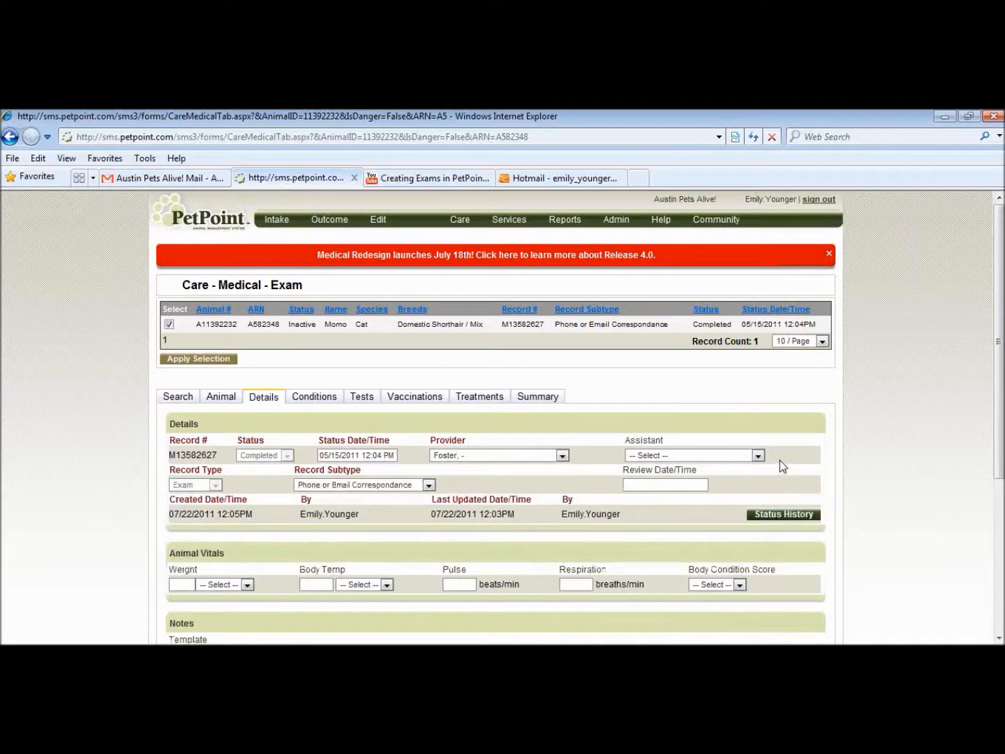
{"action": "left_click_drag", "start_coordinate": [998, 450], "coordinate": [1002, 549]}
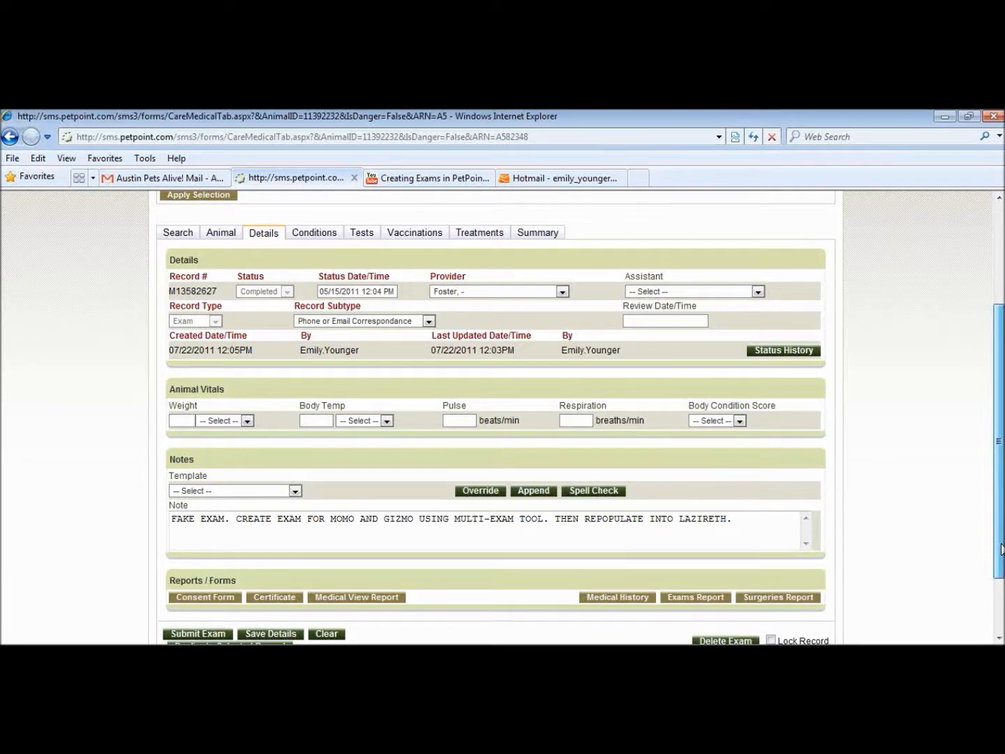
{"action": "scroll", "coordinate": [1001, 548], "scroll_direction": "down", "scroll_amount": 1}
{"action": "left_click", "coordinate": [294, 600]}
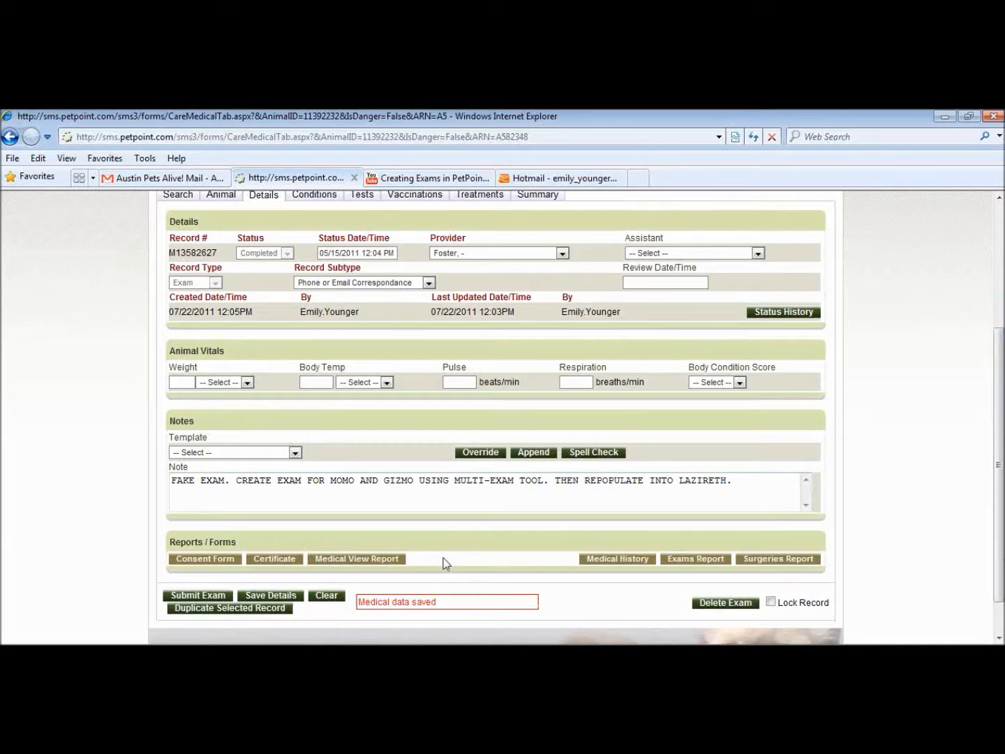
Duplicate Momo's 05/15/2011 exam into a new medical record repopulated with the same details.
{"action": "scroll", "coordinate": [998, 501], "scroll_direction": "up", "scroll_amount": 1}
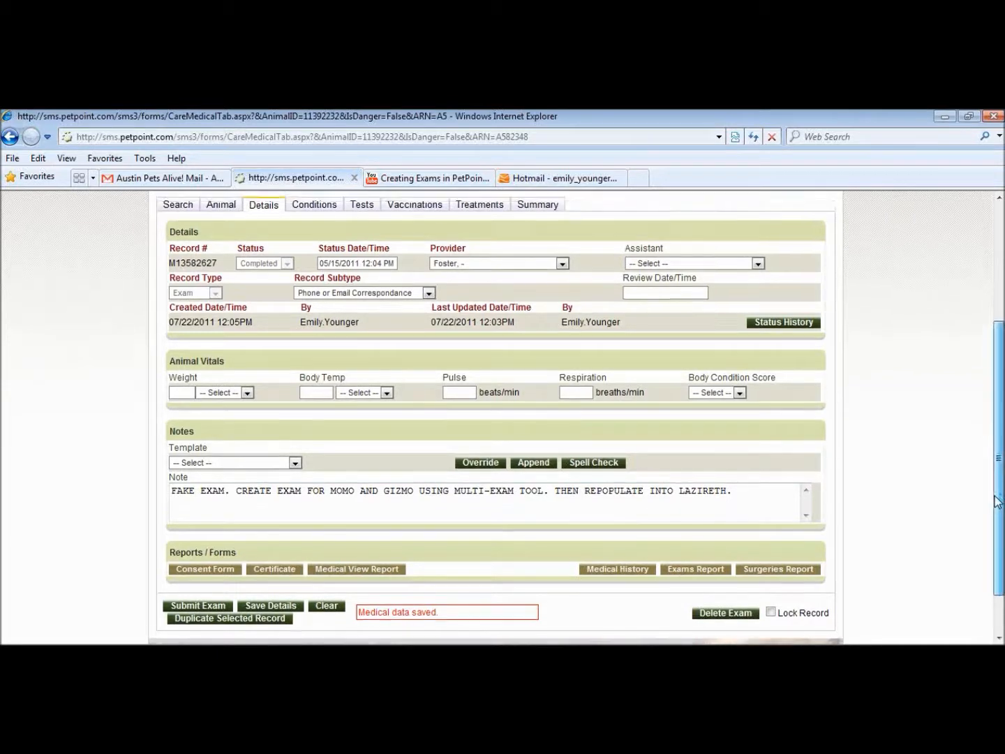
{"action": "scroll", "coordinate": [998, 501], "scroll_direction": "up", "scroll_amount": 3}
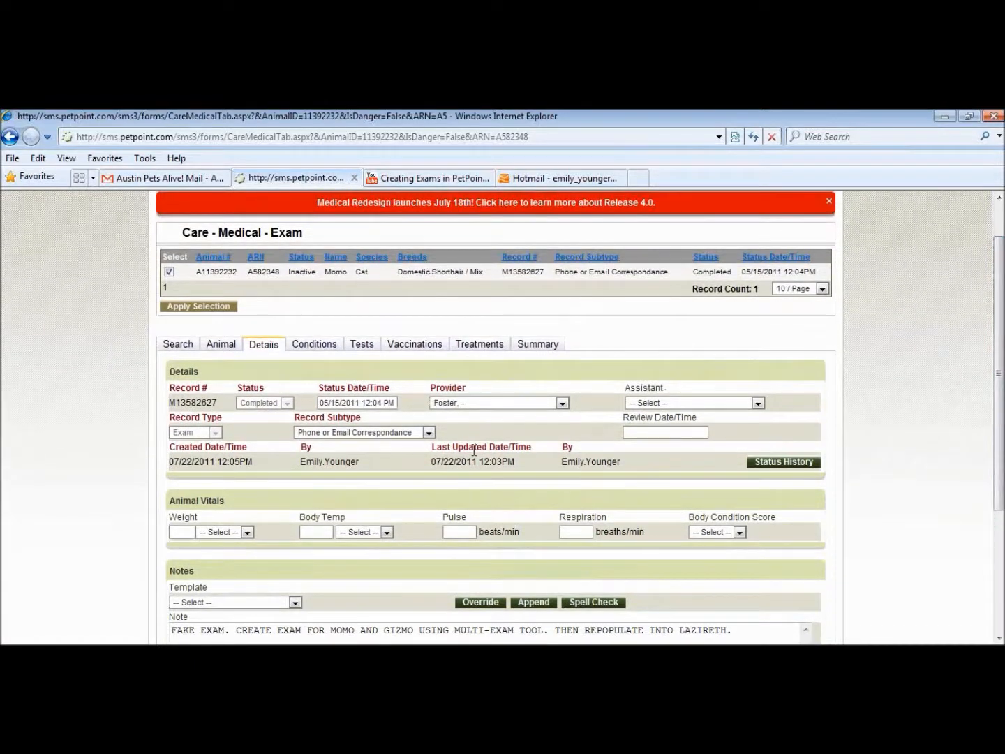
{"action": "scroll", "coordinate": [510, 484], "scroll_direction": "down", "scroll_amount": 3}
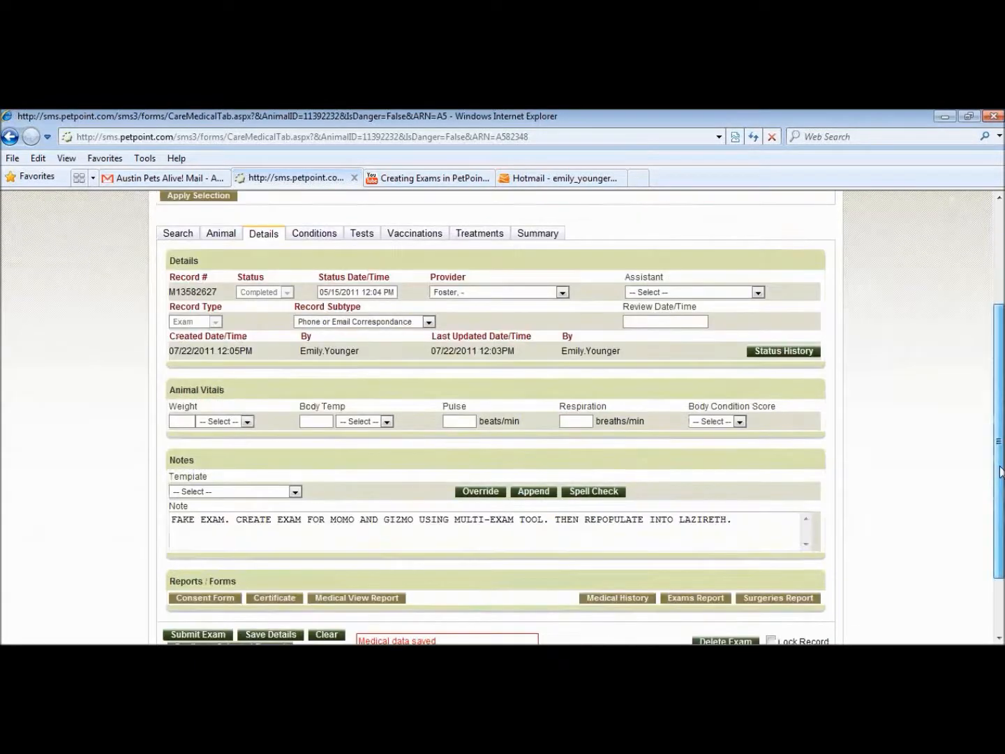
{"action": "left_click", "coordinate": [259, 564]}
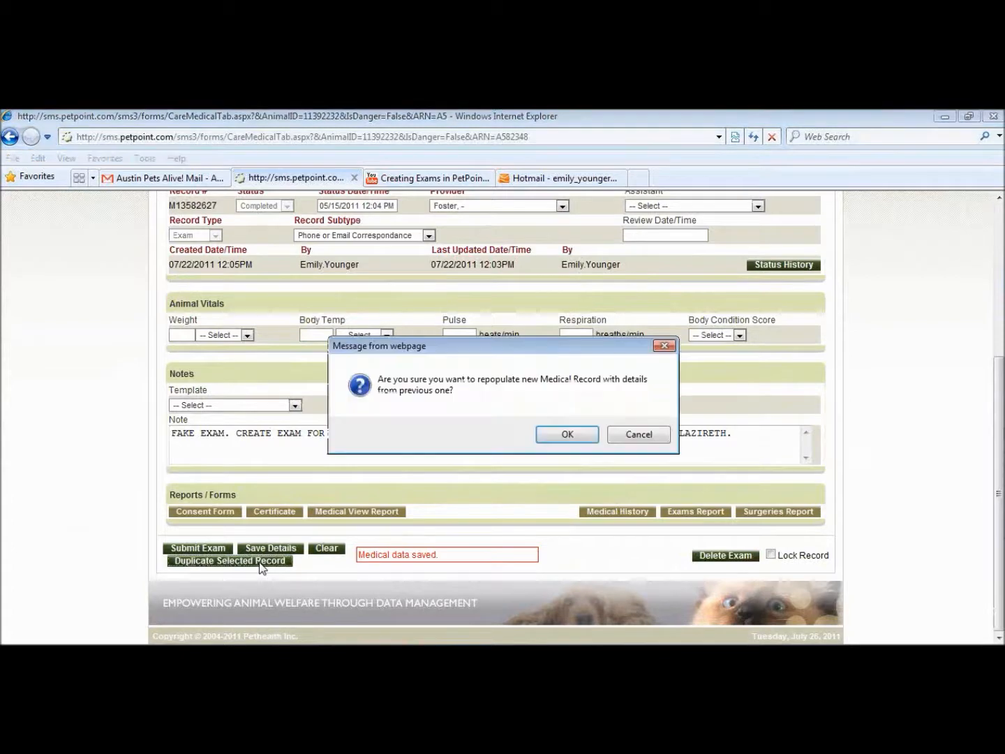
{"action": "left_click", "coordinate": [574, 436]}
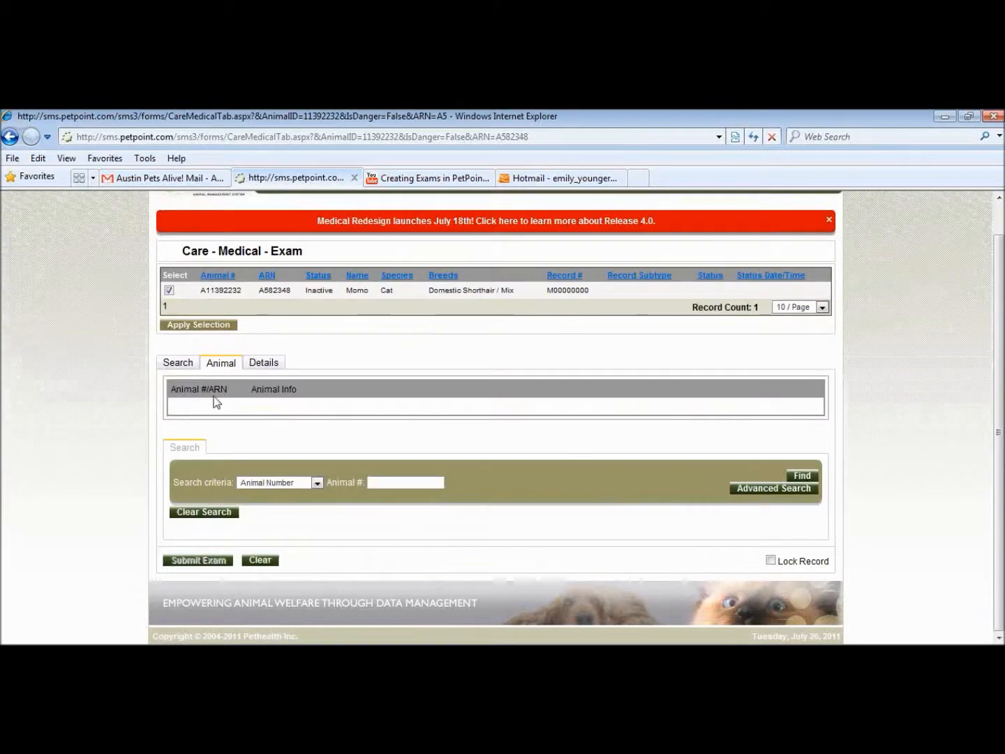
Search for the animal by the name "lazireth" and add the cat to the duplicated exam.
{"action": "left_click", "coordinate": [258, 483]}
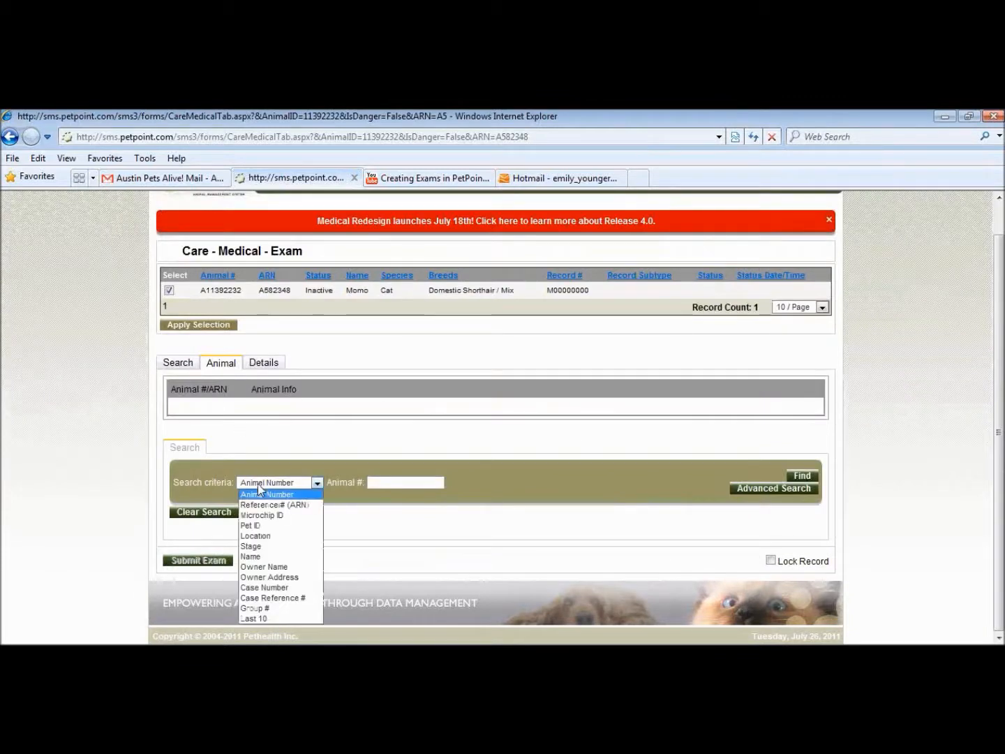
{"action": "left_click", "coordinate": [275, 556]}
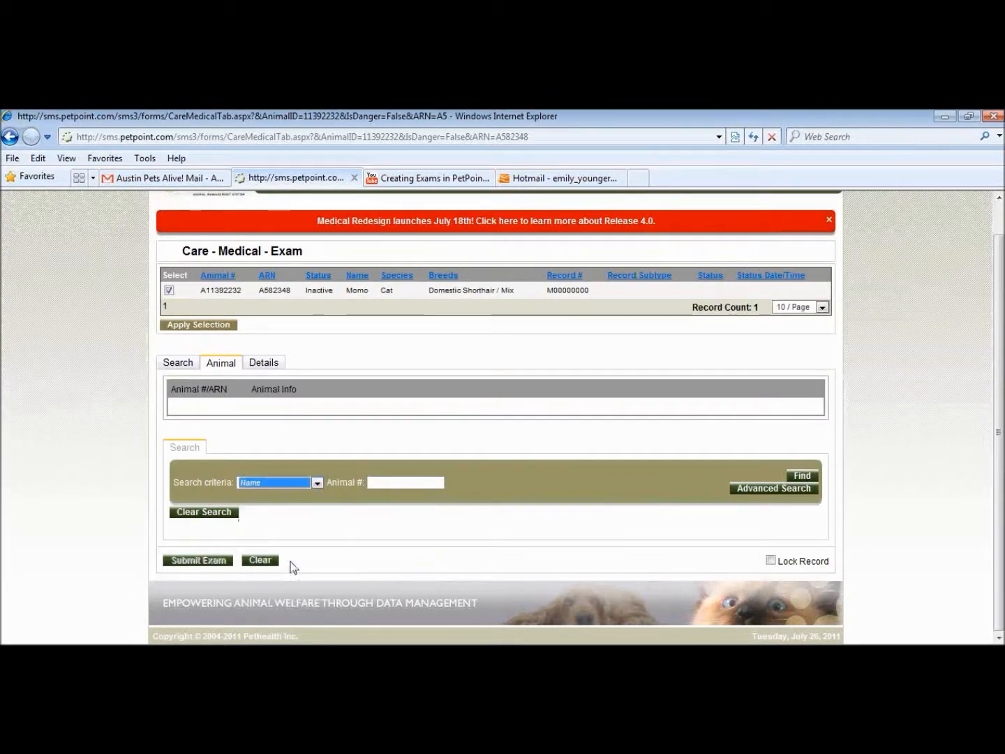
{"action": "left_click", "coordinate": [404, 479]}
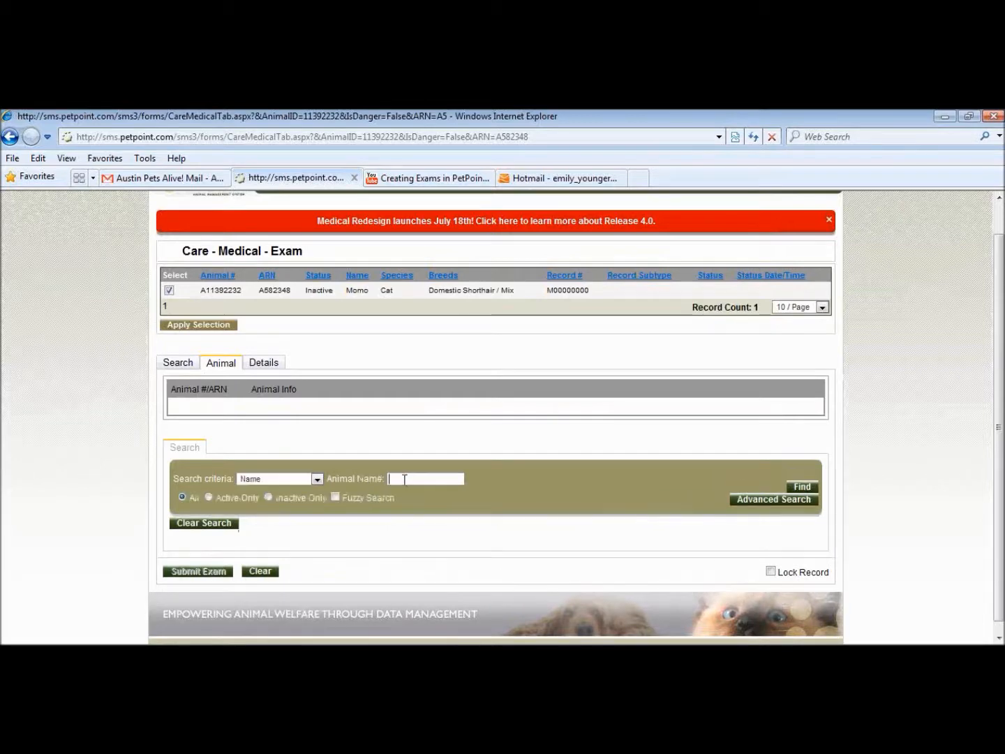
{"action": "type", "text": "razin"}
{"action": "type", "text": "eth"}
{"action": "key", "text": "Return"}
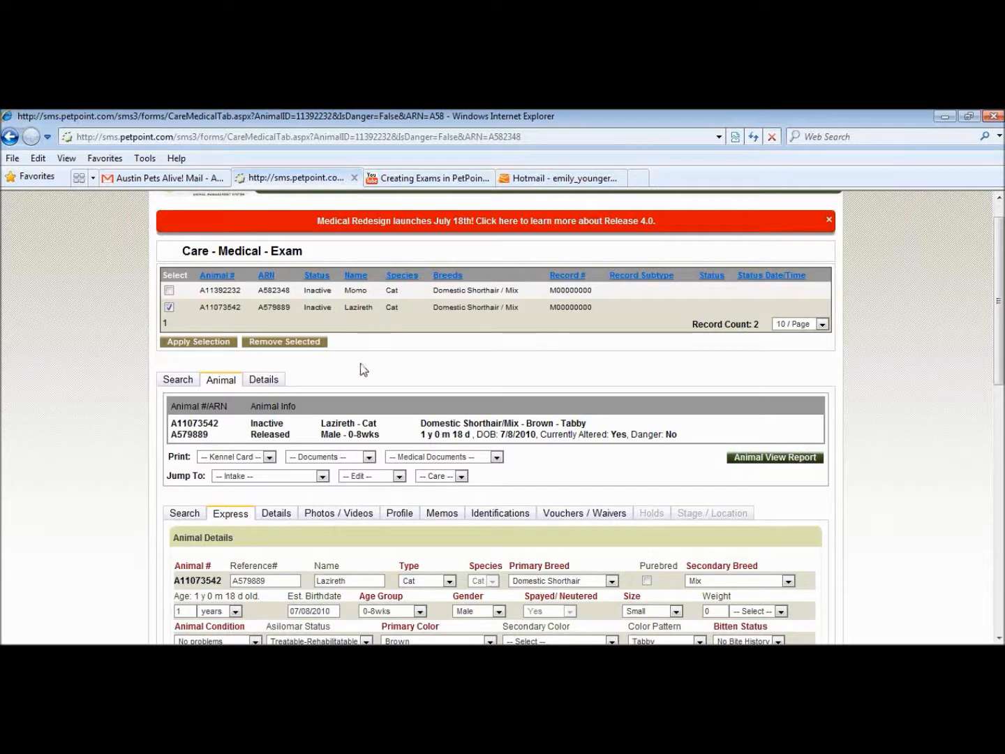
Look over Lazireth's search and details sections, and remove Momo from the duplicated exam's animal list.
{"action": "left_click", "coordinate": [197, 514]}
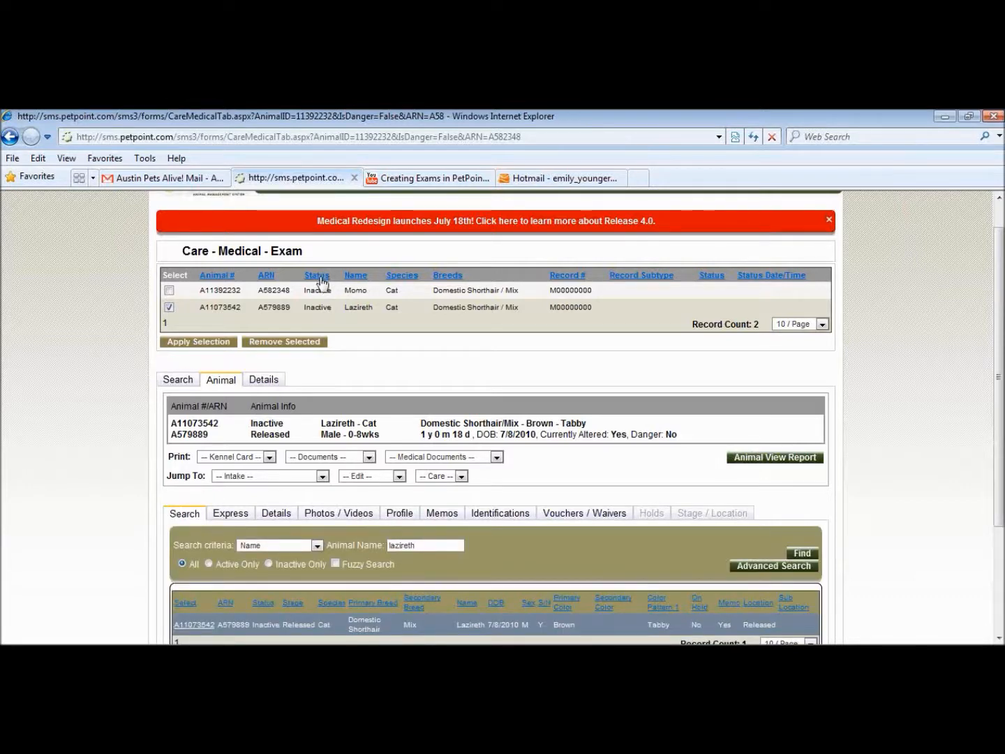
{"action": "left_click", "coordinate": [283, 513]}
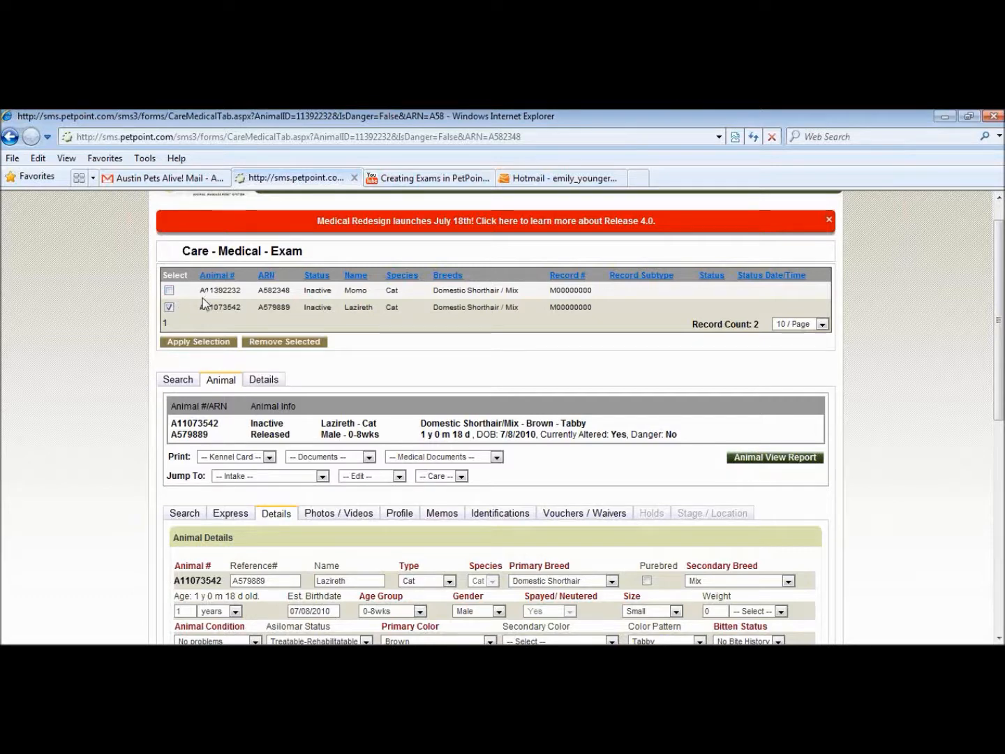
{"action": "left_click", "coordinate": [169, 290]}
{"action": "left_click", "coordinate": [290, 342]}
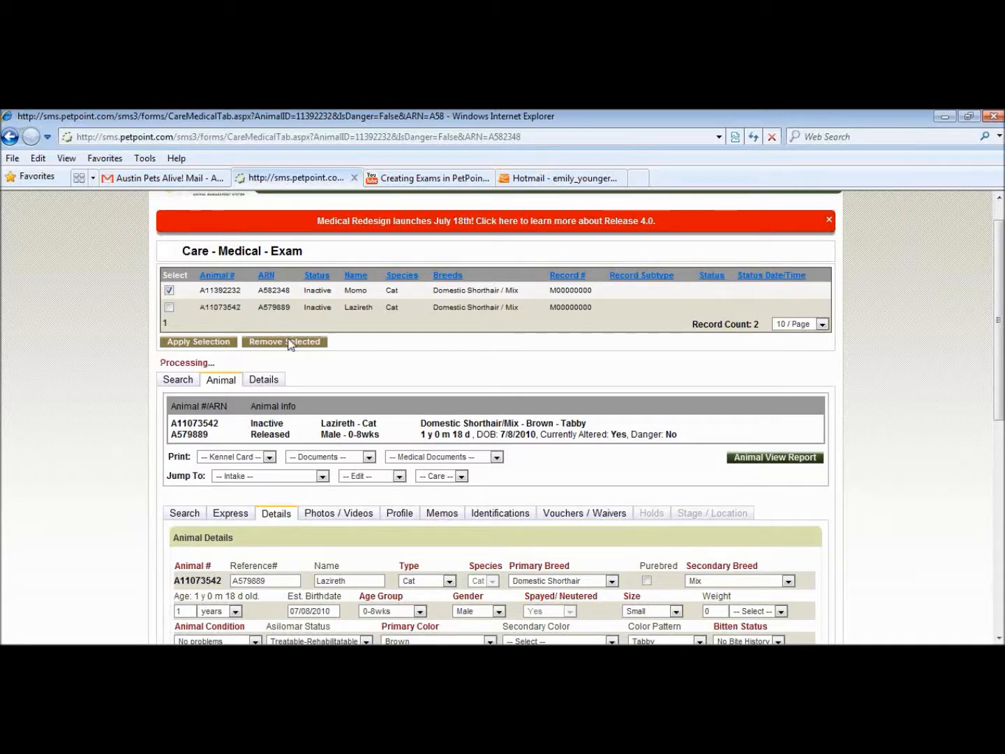
Check the duplicated exam's details and note for Lazireth, and submit the exam.
{"action": "left_click", "coordinate": [264, 364]}
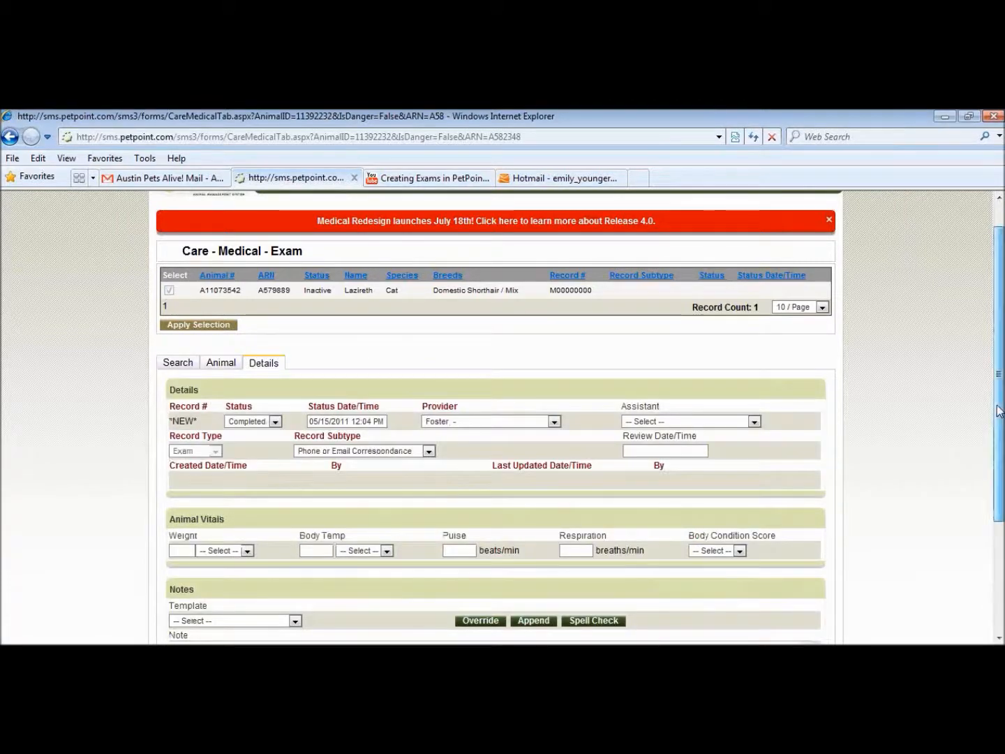
{"action": "scroll", "coordinate": [998, 377], "scroll_direction": "down", "scroll_amount": 3}
{"action": "scroll", "coordinate": [538, 351], "scroll_direction": "down", "scroll_amount": 1}
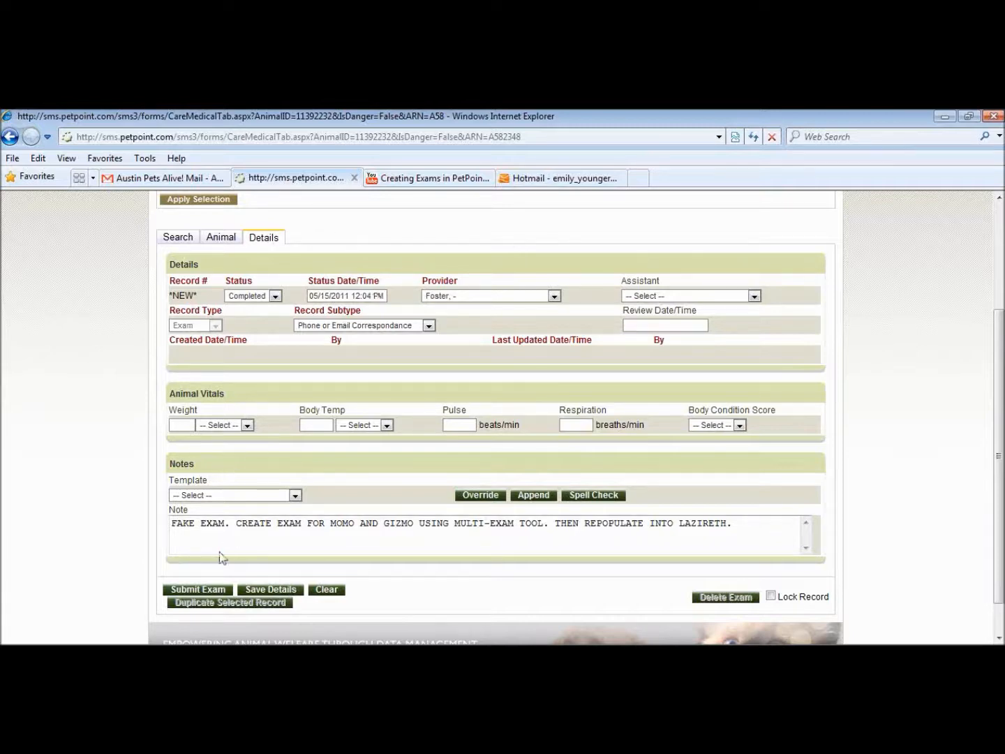
{"action": "left_click", "coordinate": [214, 590]}
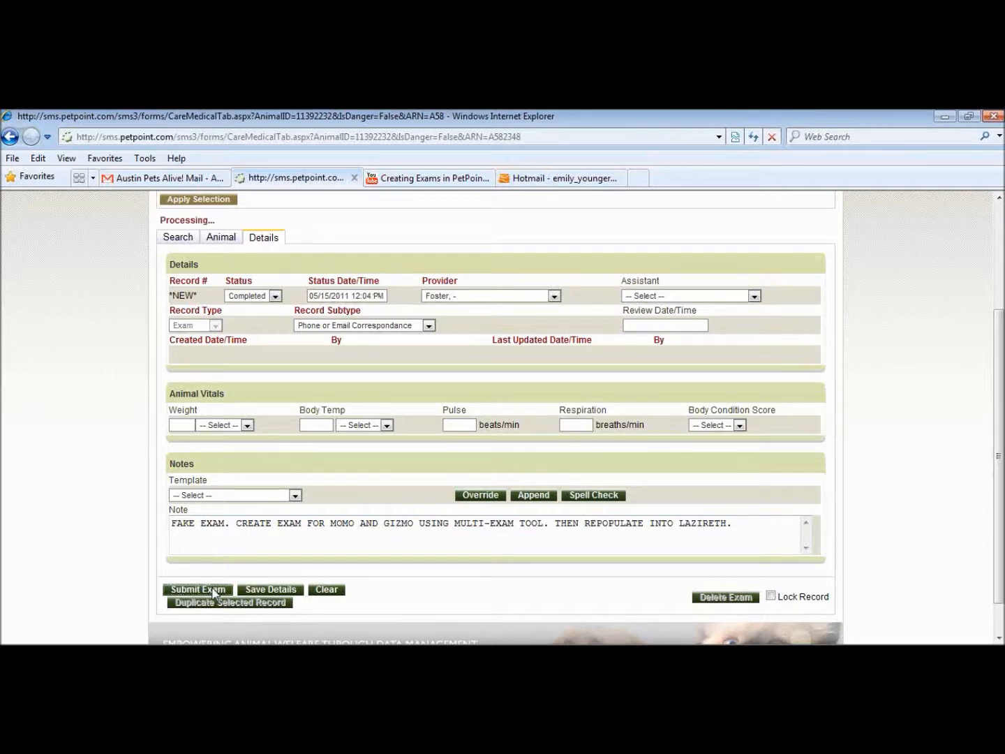